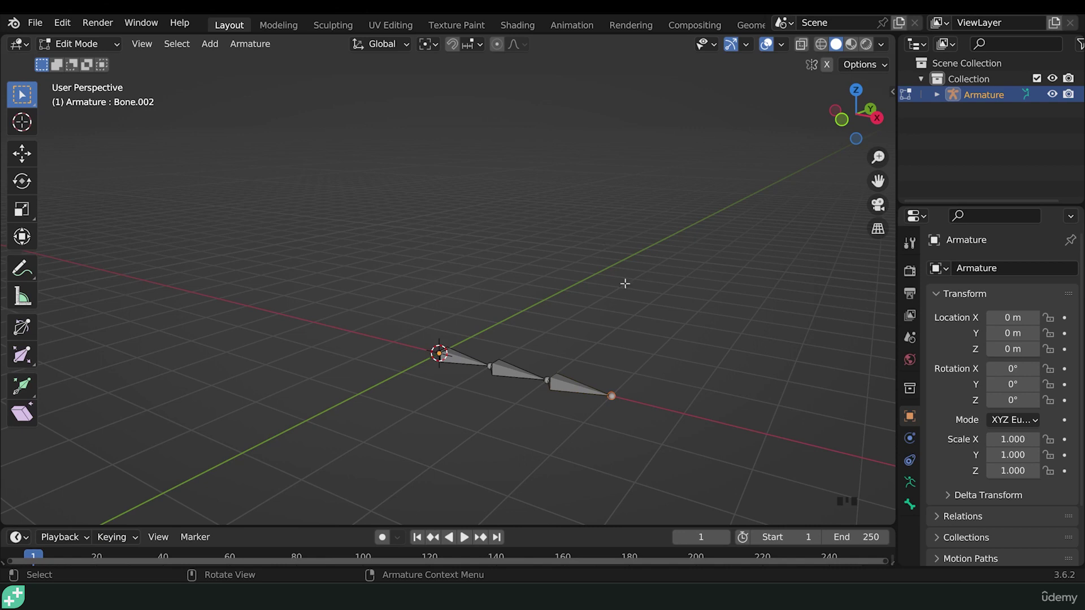
Switch the armature back to Object Mode and add a cube mesh at the 3D cursor.
key(shift+a)
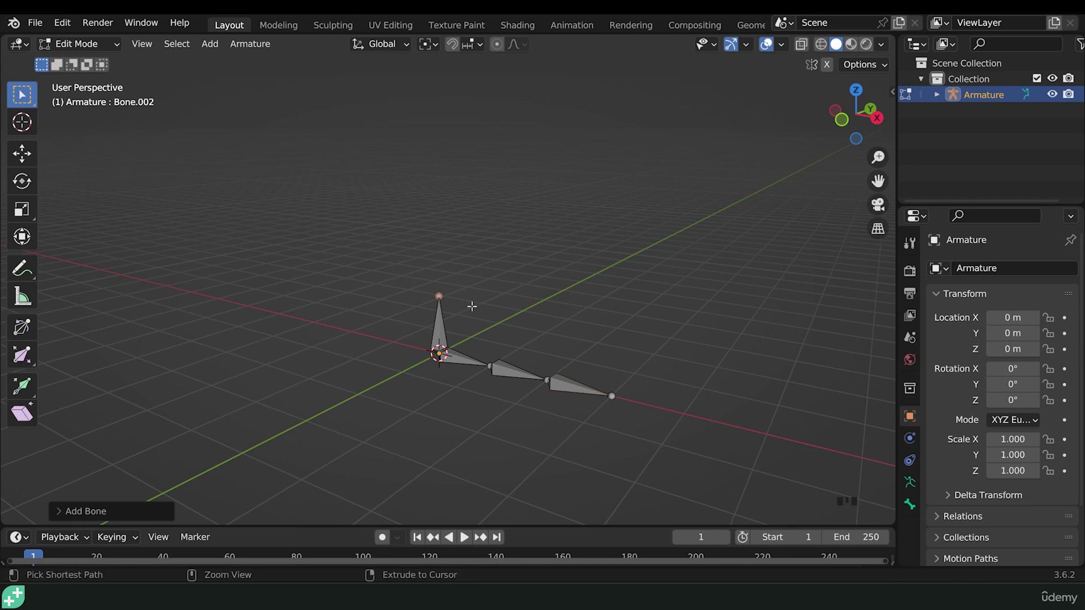
key(ctrl+z)
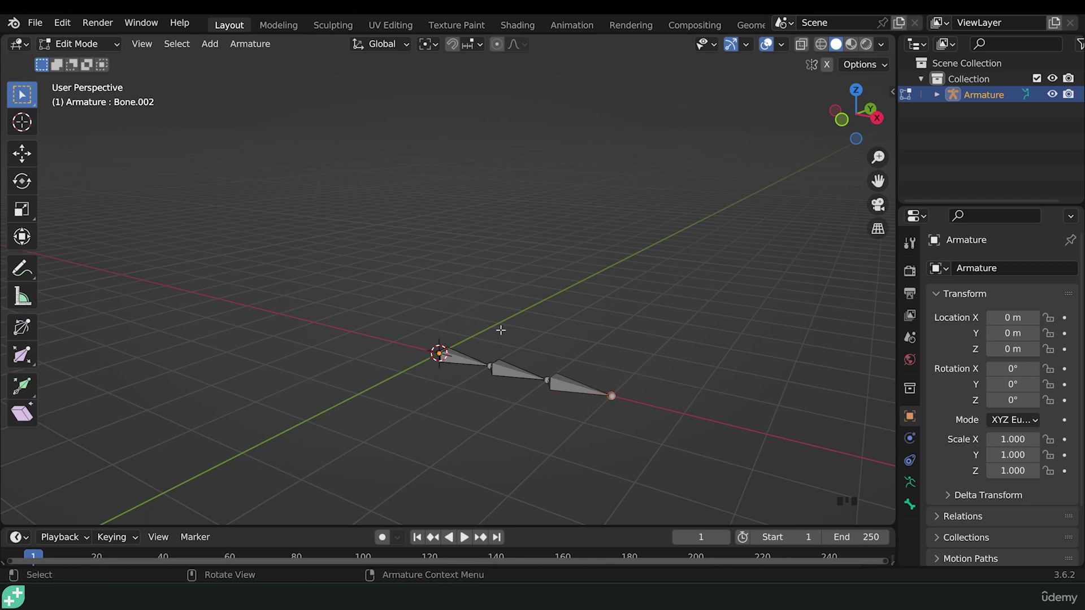
key(Tab)
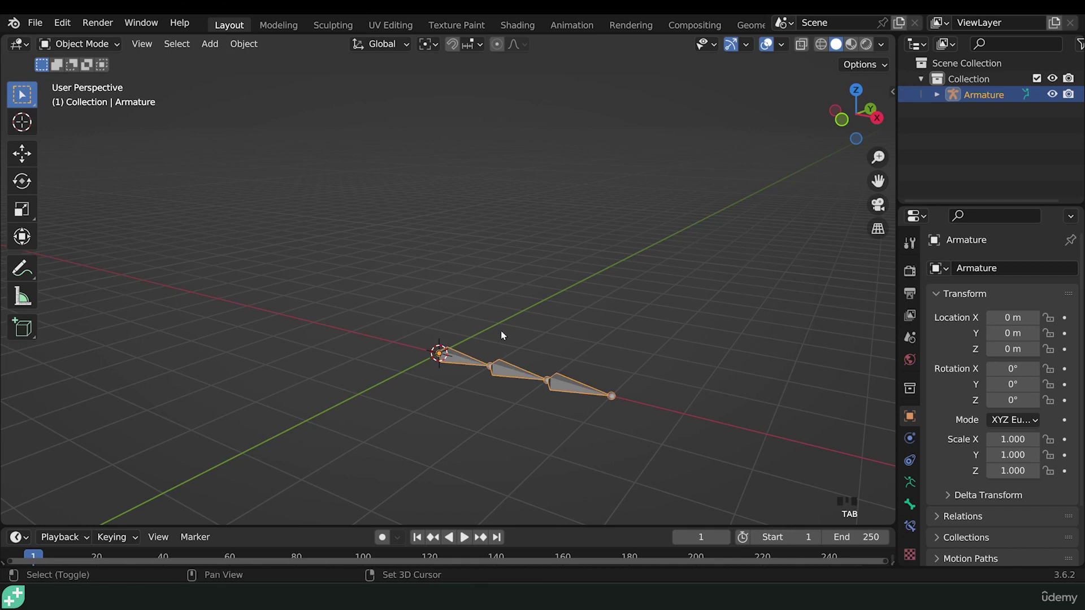
key(shift+a)
mouse_move(475, 268)
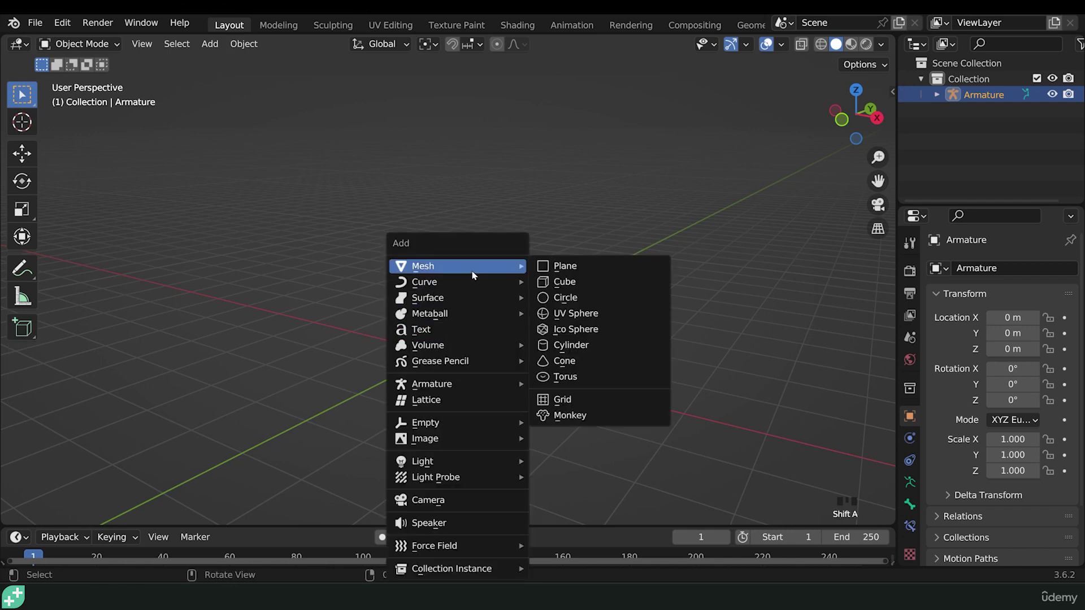
click(571, 283)
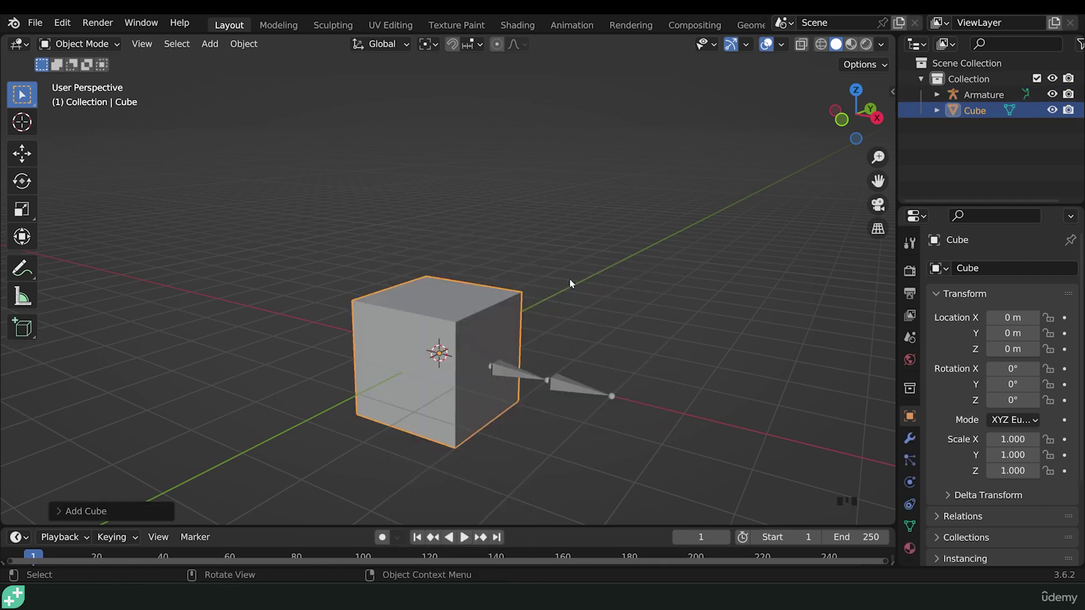
Inspect the bones hidden inside the cube by temporarily enabling X-ray shading.
middle_drag(552, 406, 506, 364)
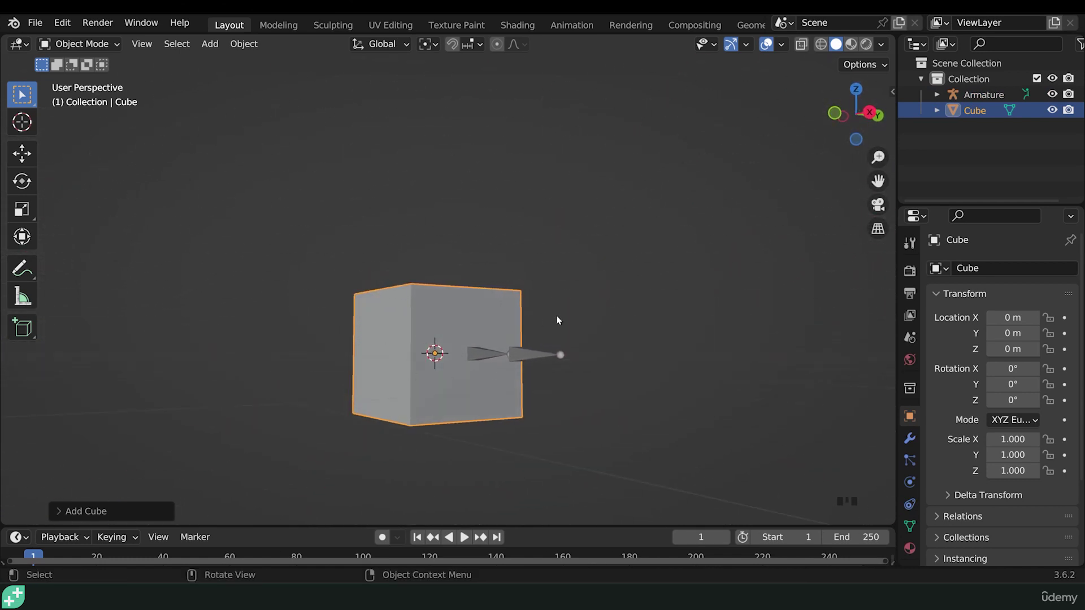
key(alt+z)
middle_drag(557, 320, 511, 401)
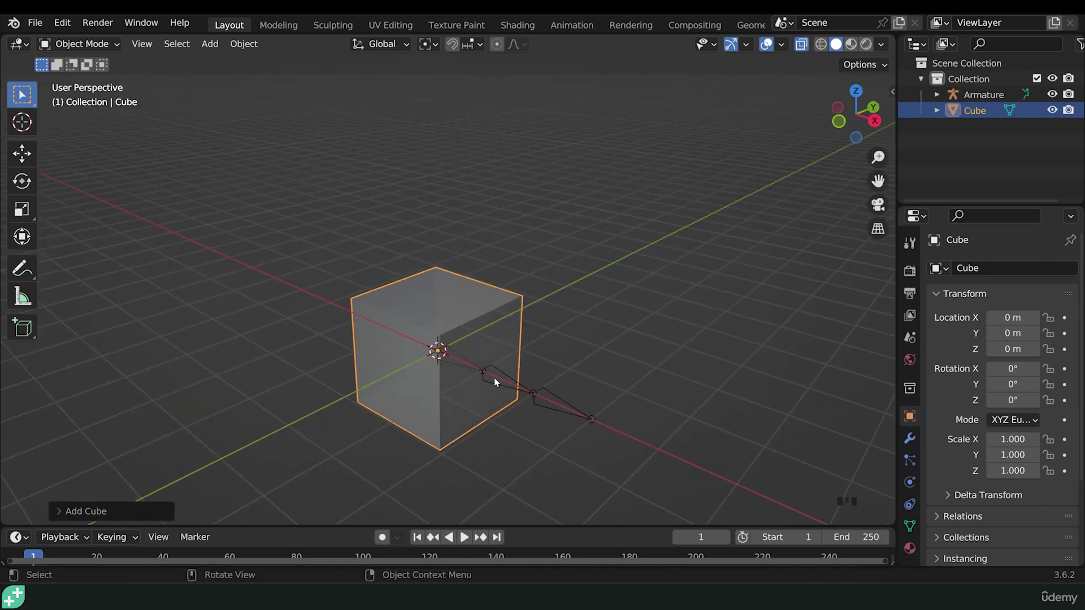
key(alt+z)
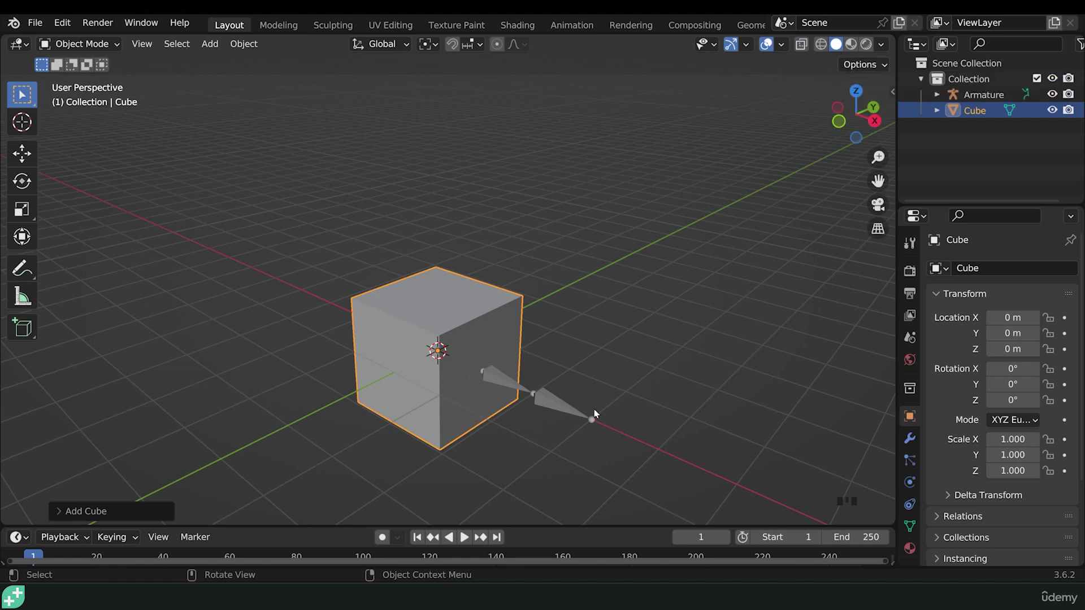
Enable the In Front viewport display option for the armature.
click(566, 411)
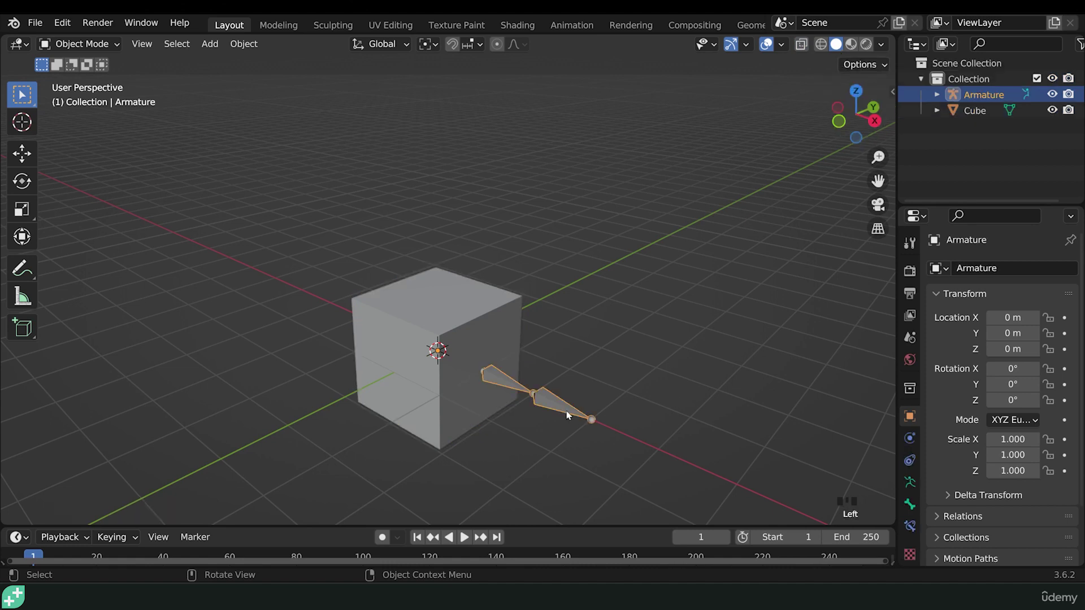
click(910, 482)
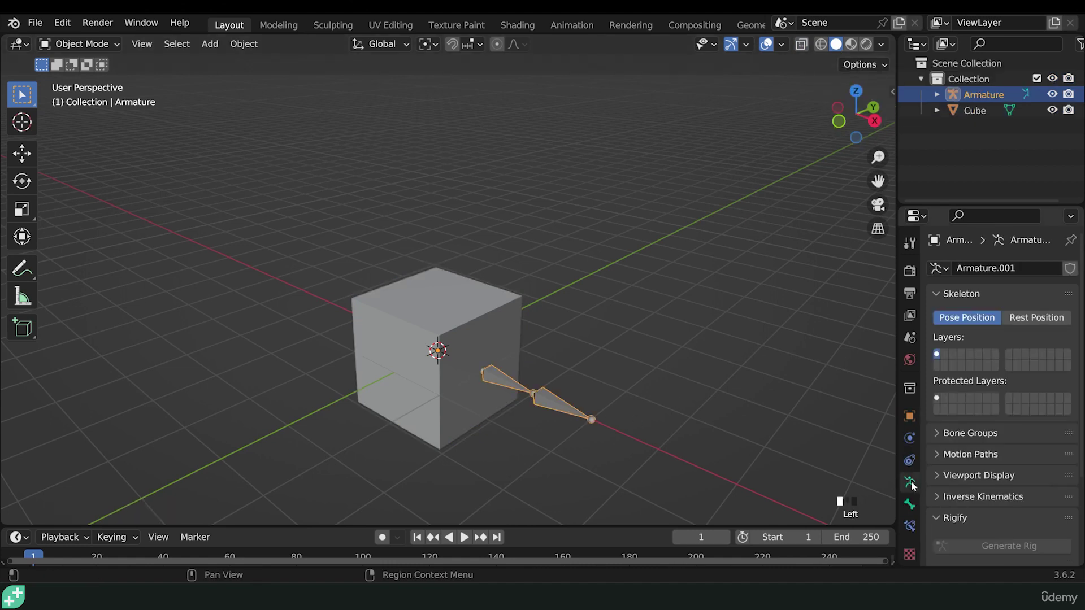
click(941, 478)
scroll(994, 478, down, 7)
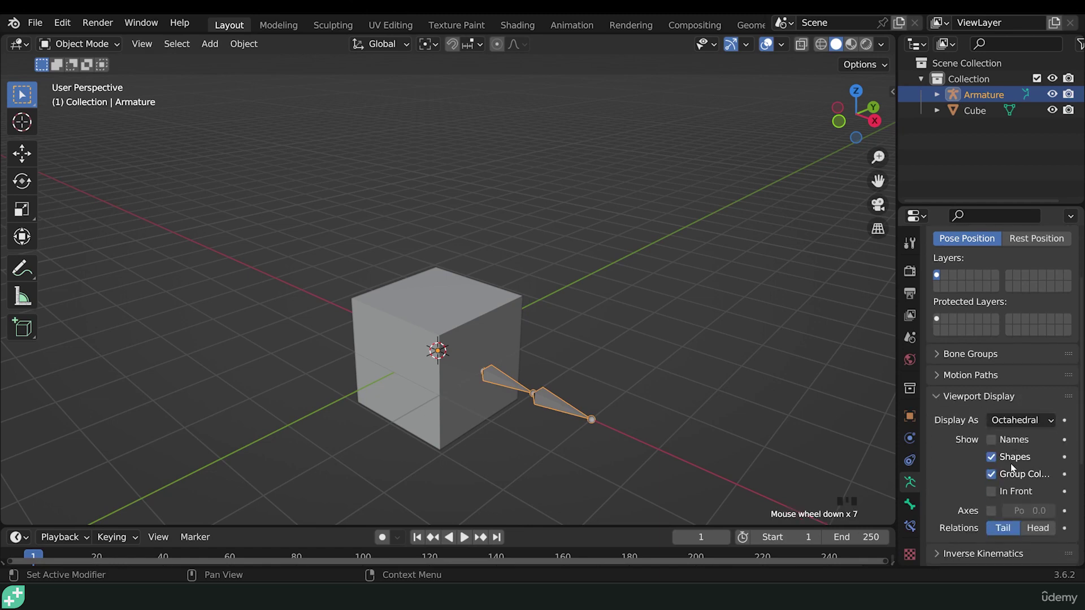
click(991, 492)
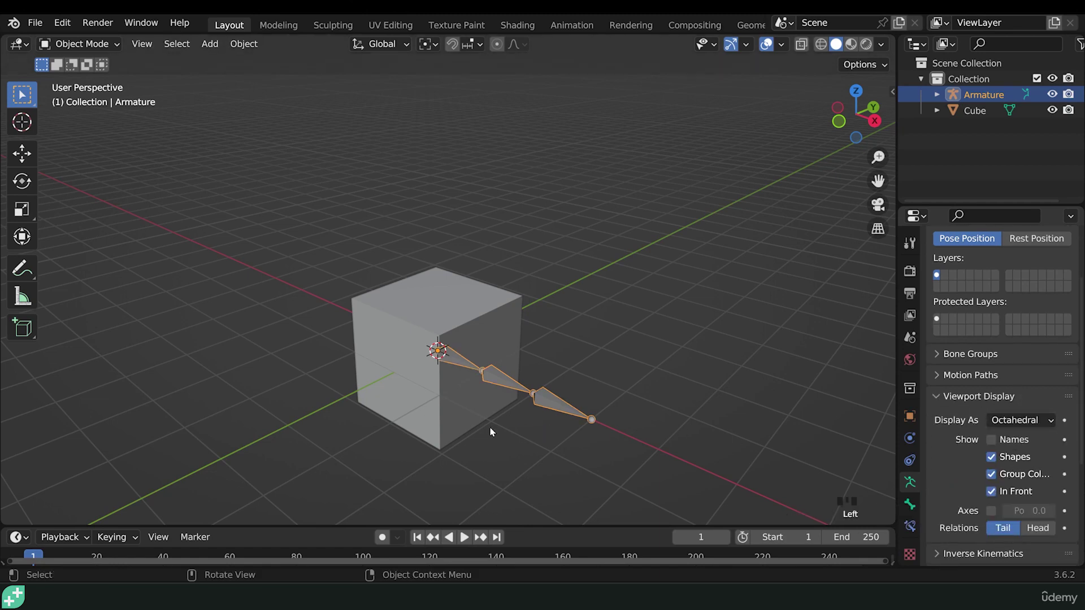
mouse_move(493, 432)
middle_down()
mouse_move(530, 371)
mouse_move(616, 336)
mouse_move(467, 407)
mouse_move(493, 431)
middle_up()
Scale the cube down uniformly in front view to about half the length of one bone.
click(486, 384)
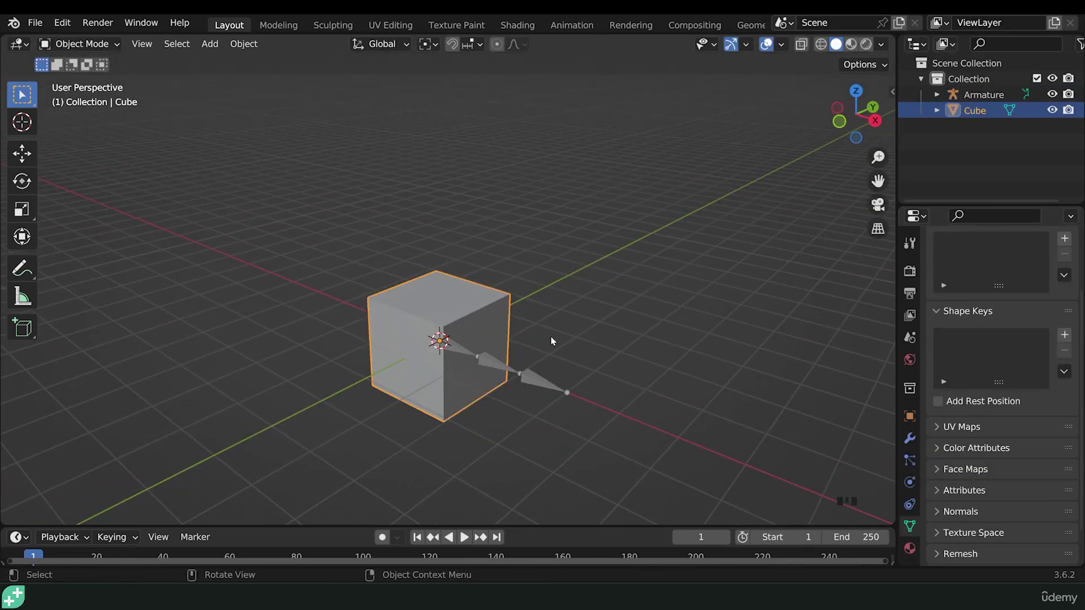
key(KP_1)
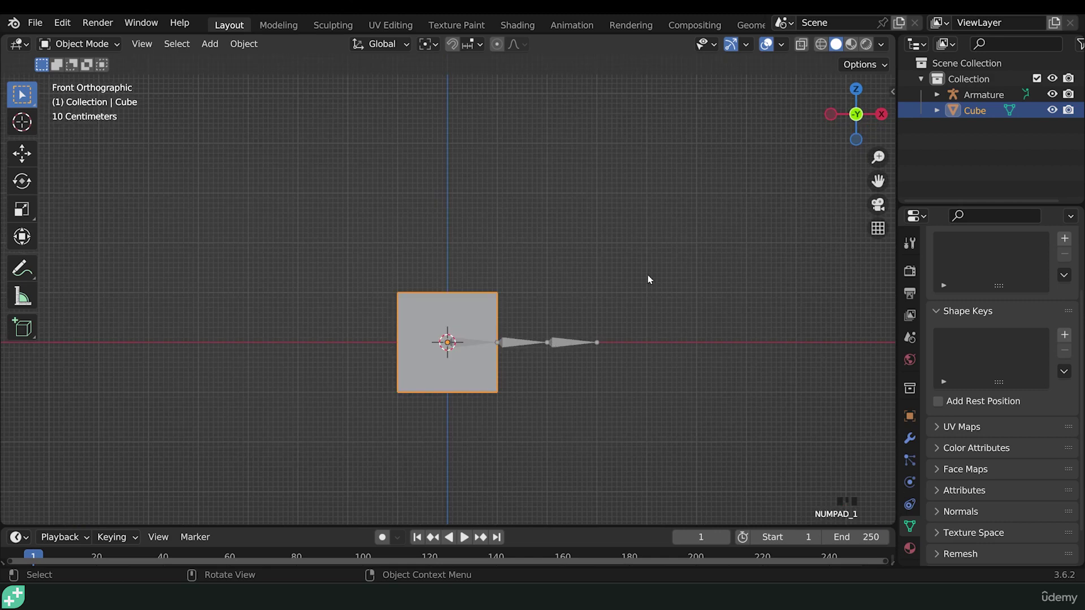
key(s)
click(515, 321)
scroll(500, 389, up, 6)
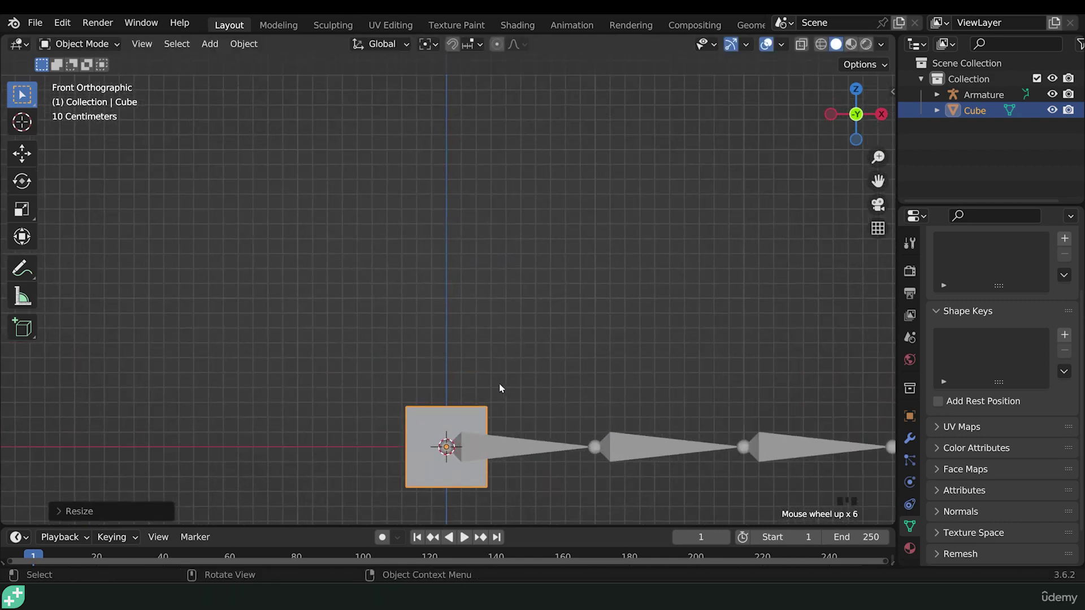
Move the cube along the X axis so its rear side sits just behind the root of the first bone.
shift+middle_drag(499, 388, 402, 250)
key(g)
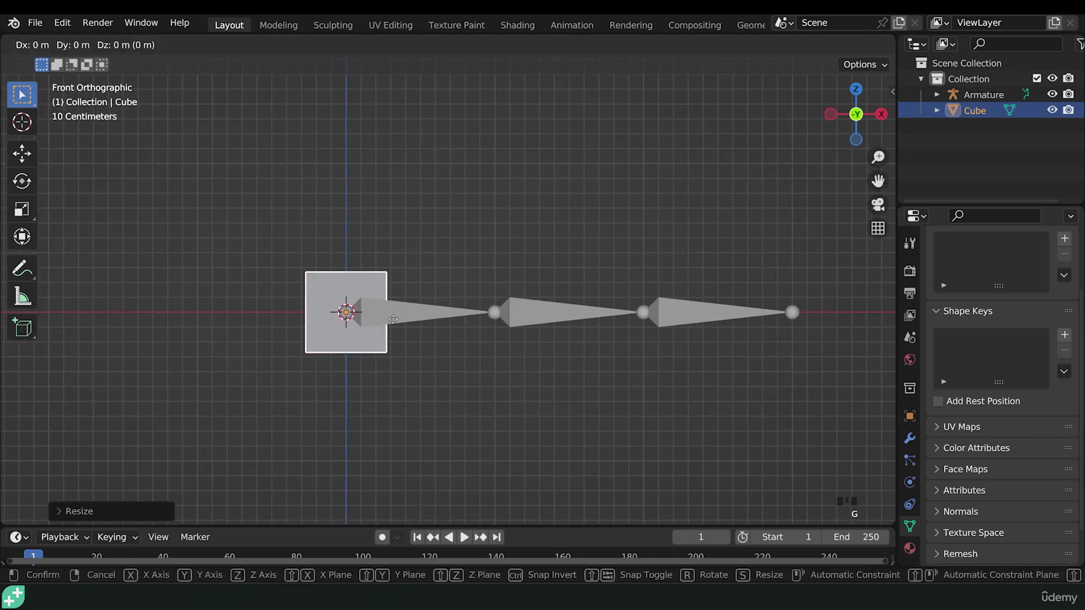
key(x)
click(351, 302)
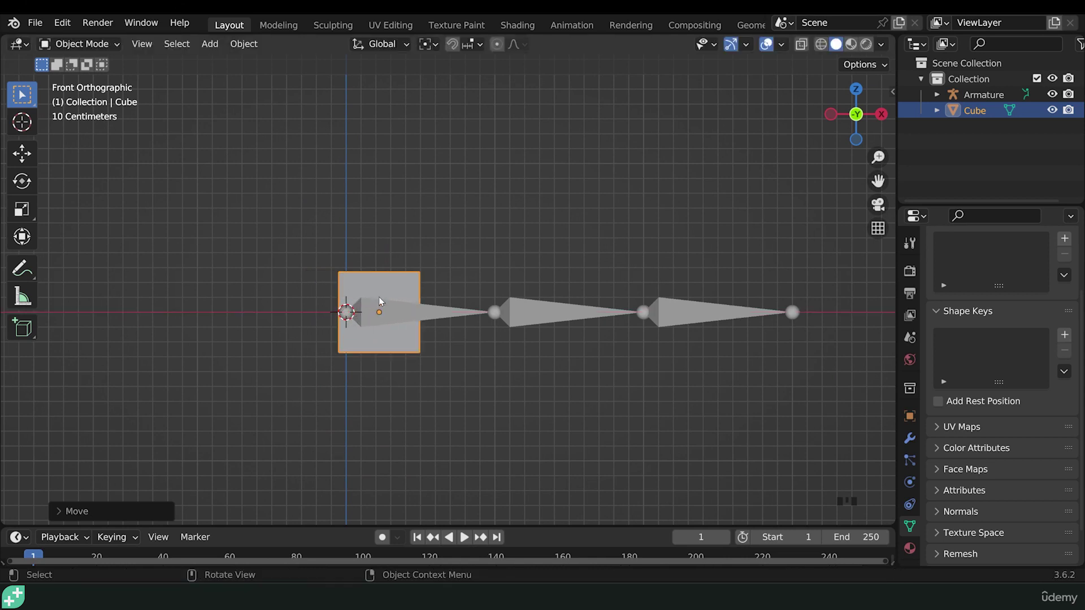
In Edit Mode, move the cube's +X end face about 2.7 m along X, past the tip of the last bone.
key(Tab)
middle_drag(443, 293, 556, 386)
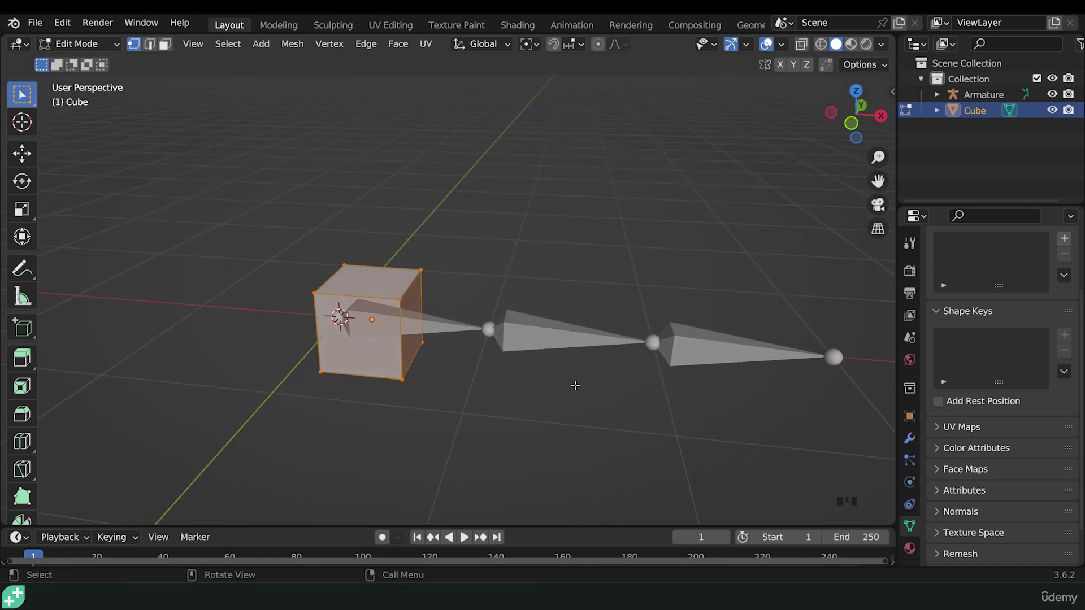
drag(387, 207, 517, 466)
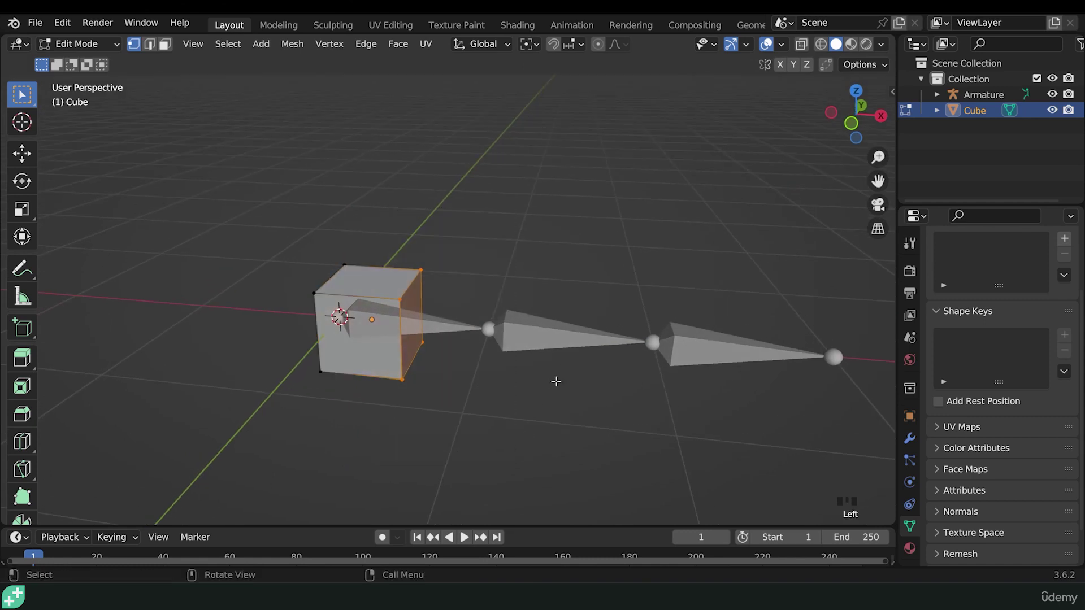
key(g)
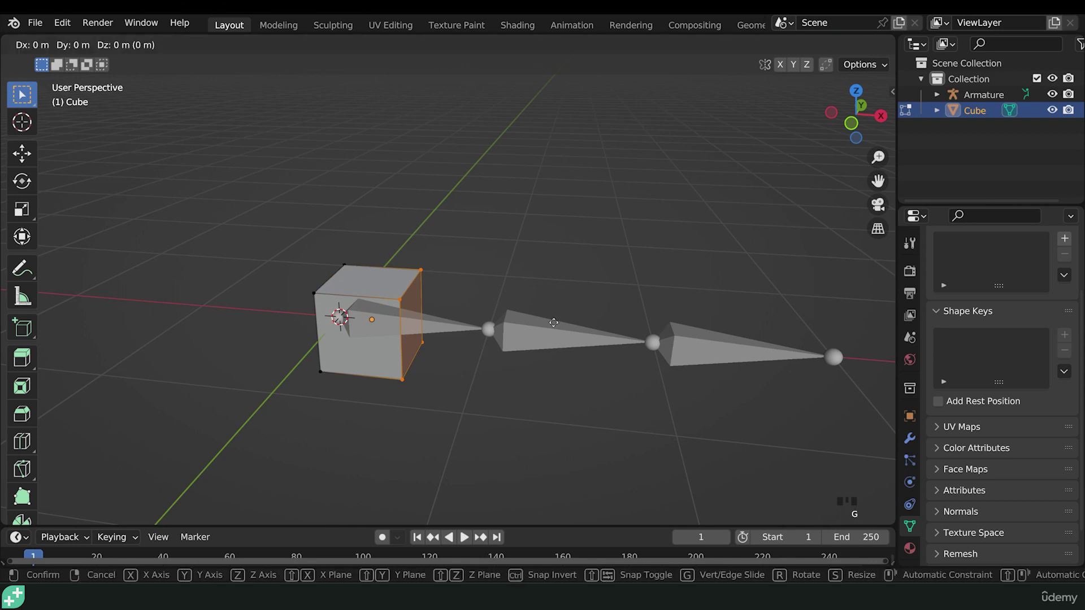
key(x)
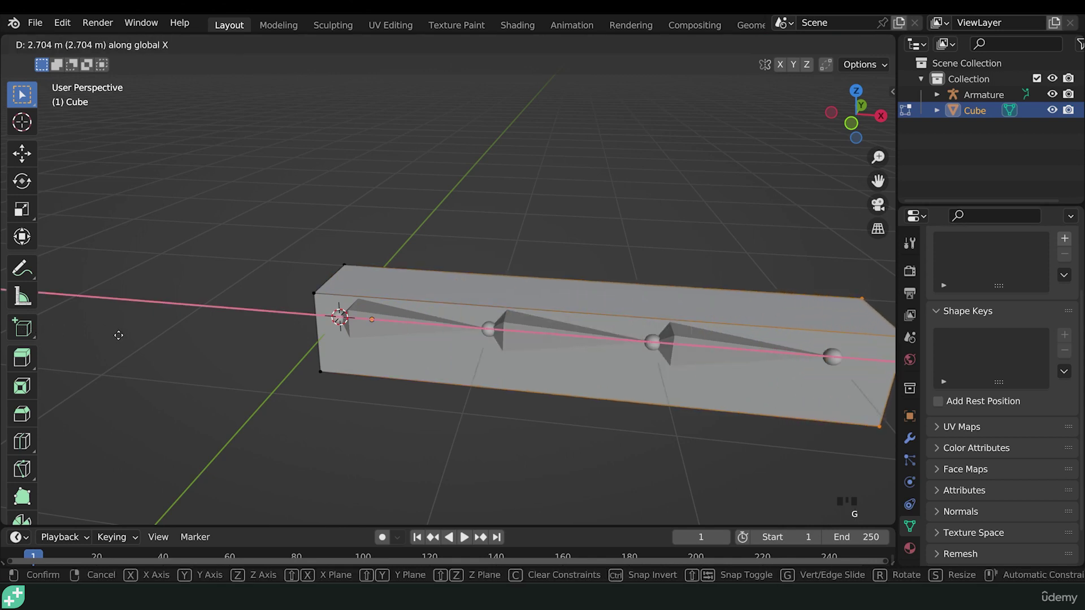
click(722, 396)
Pull the end face back along X to just beyond the last bone's tip and return to Object Mode.
key(KP_1)
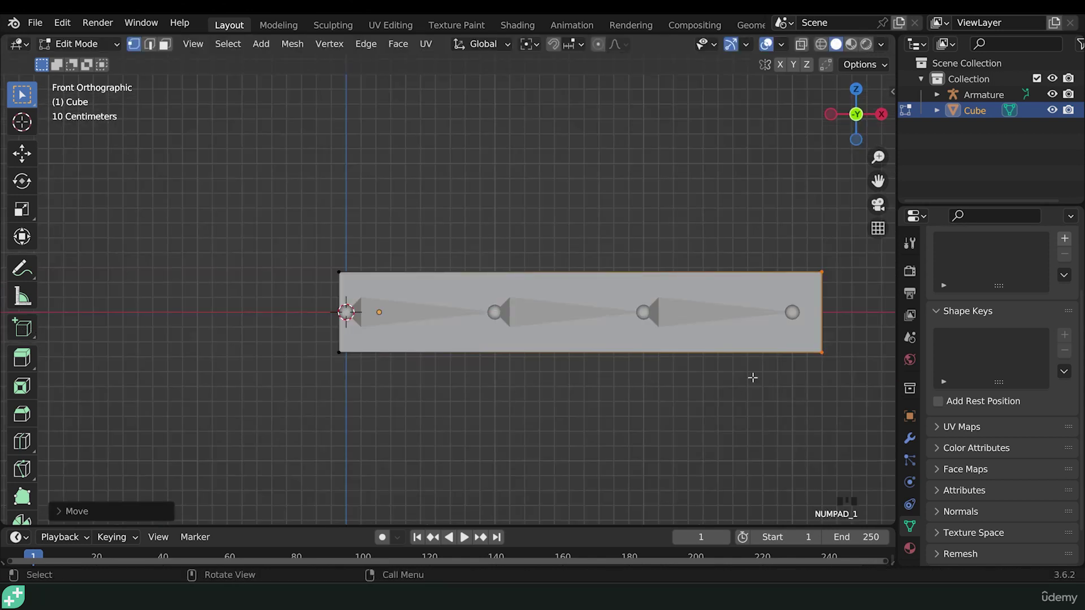
key(g)
key(x)
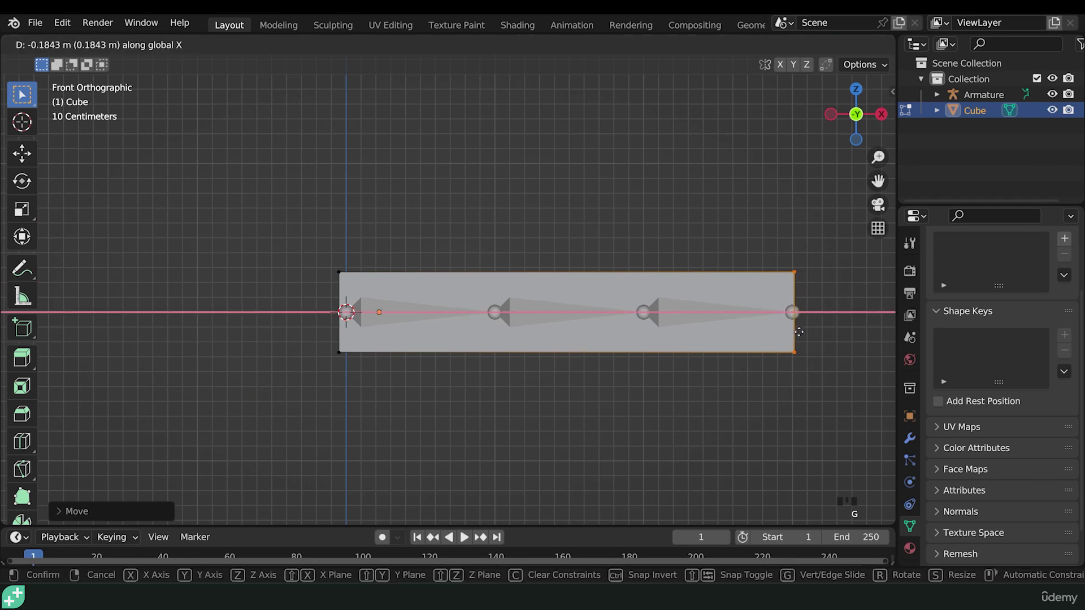
click(797, 311)
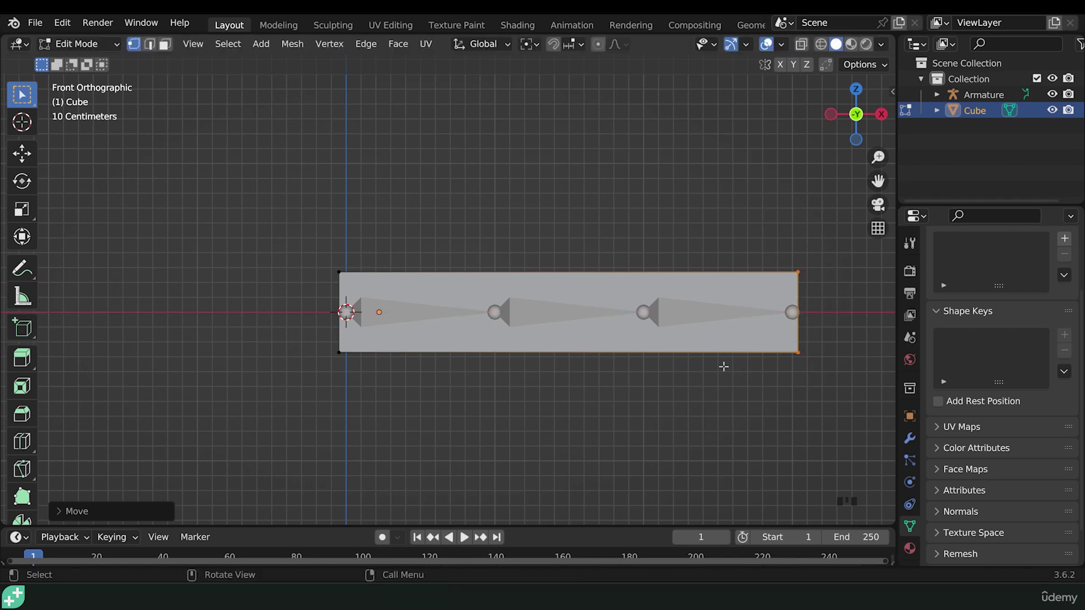
middle_drag(787, 390, 692, 424)
scroll(685, 405, down, 2)
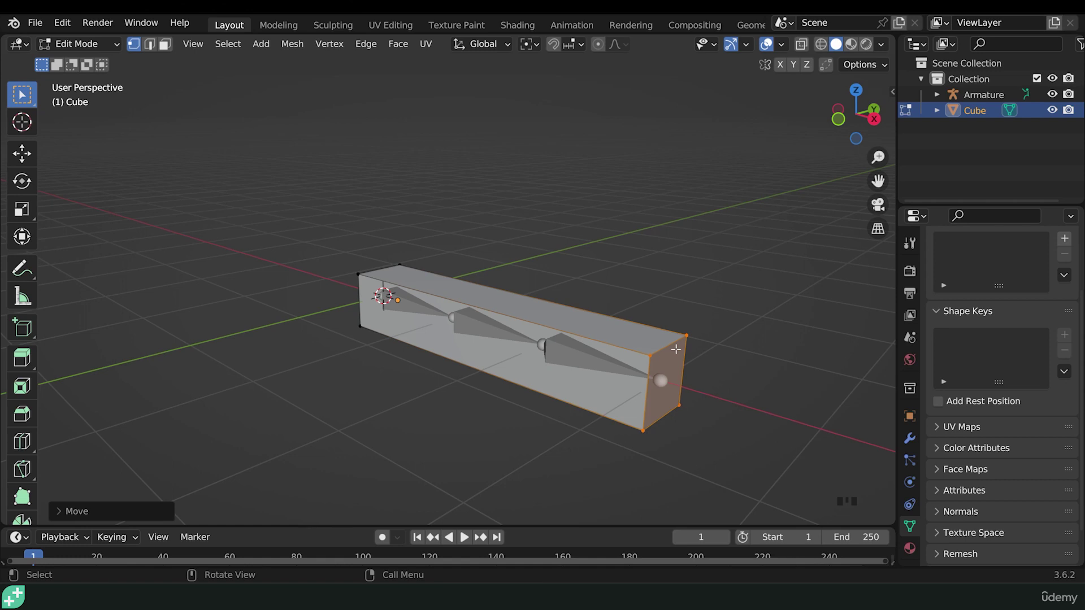
key(Tab)
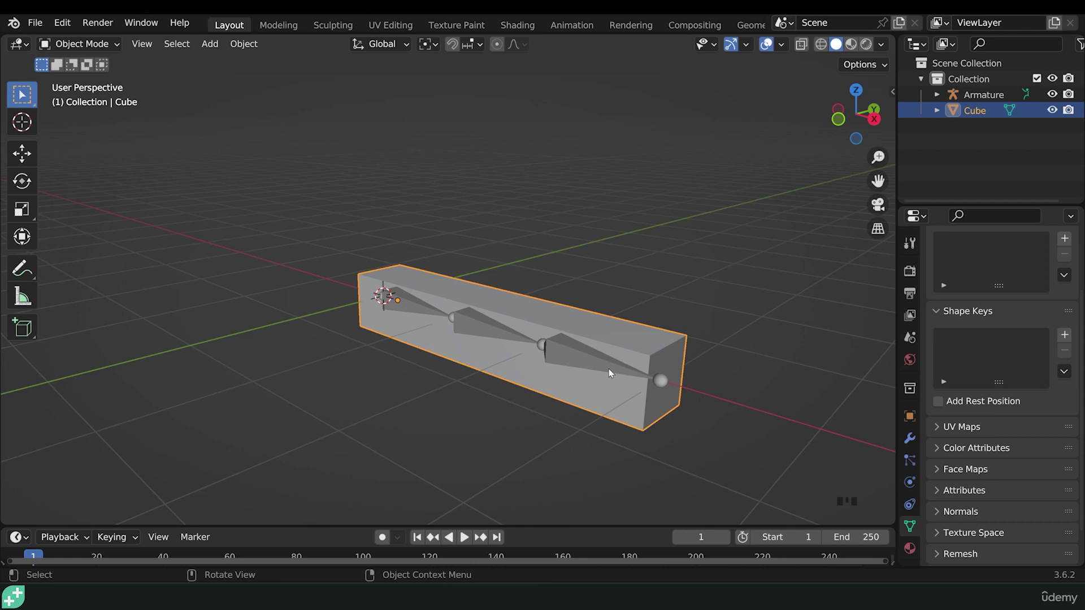
Parent the stretched cube to the armature using Armature Deform With Automatic Weights.
shift+click(570, 362)
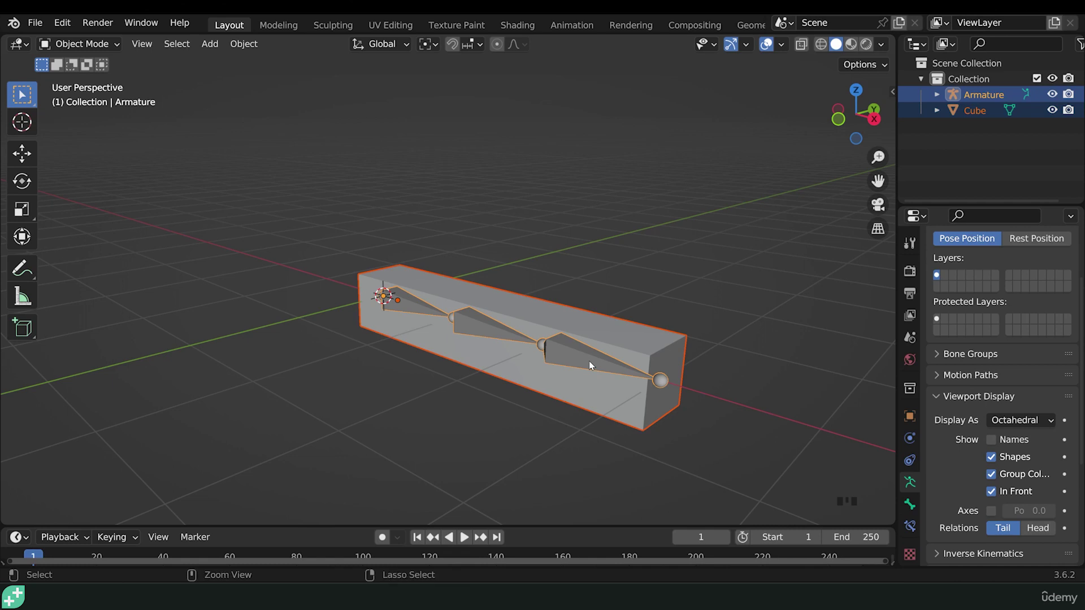
key(ctrl+p)
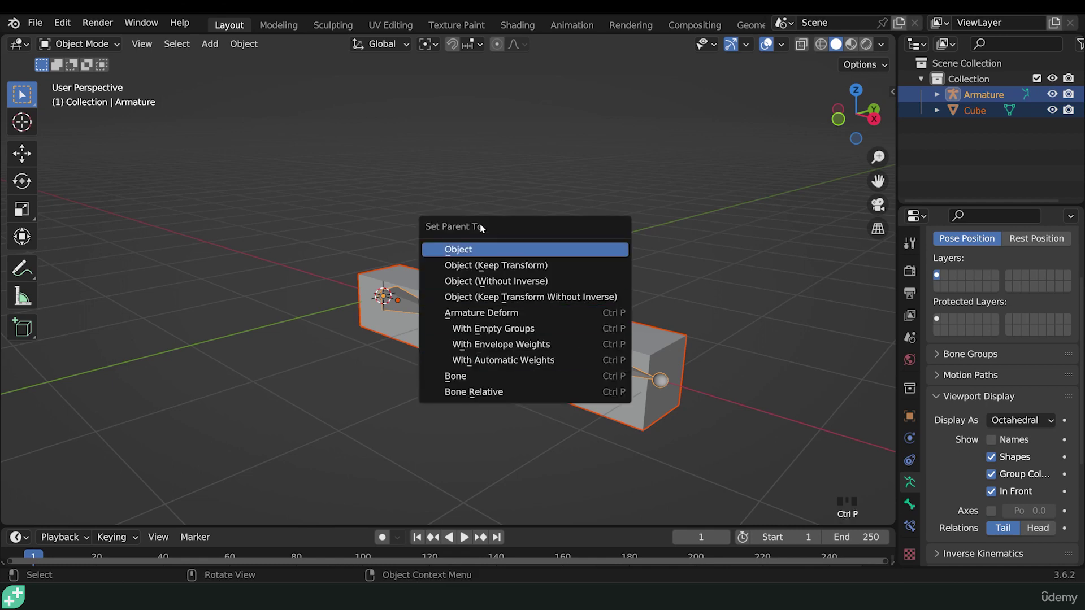
click(539, 361)
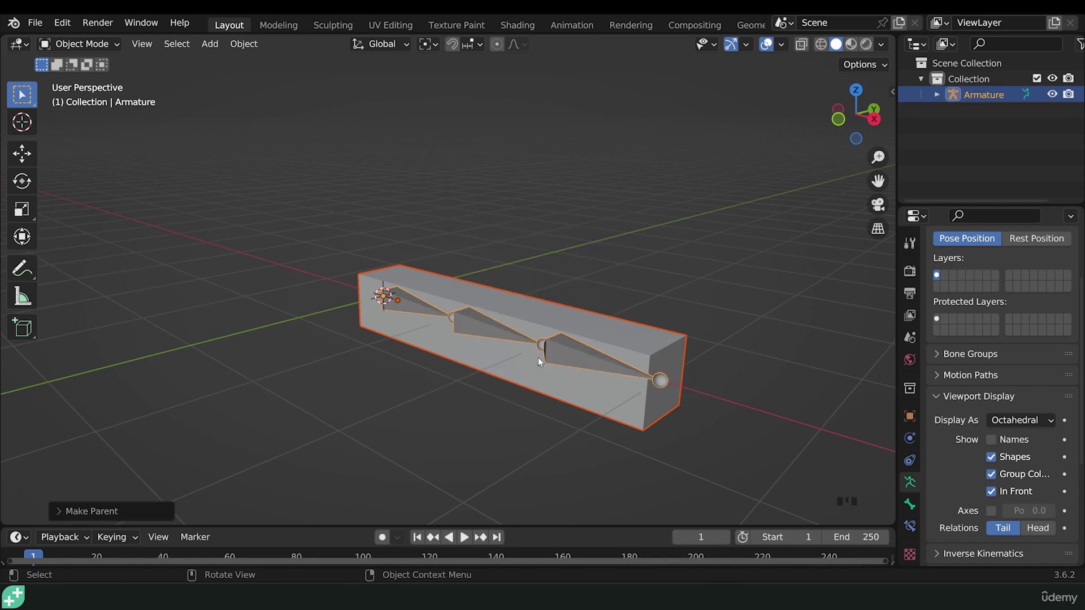
Put the armature in Pose Mode and rotate the first bone diagonally upward.
click(574, 357)
key(ctrl+Tab)
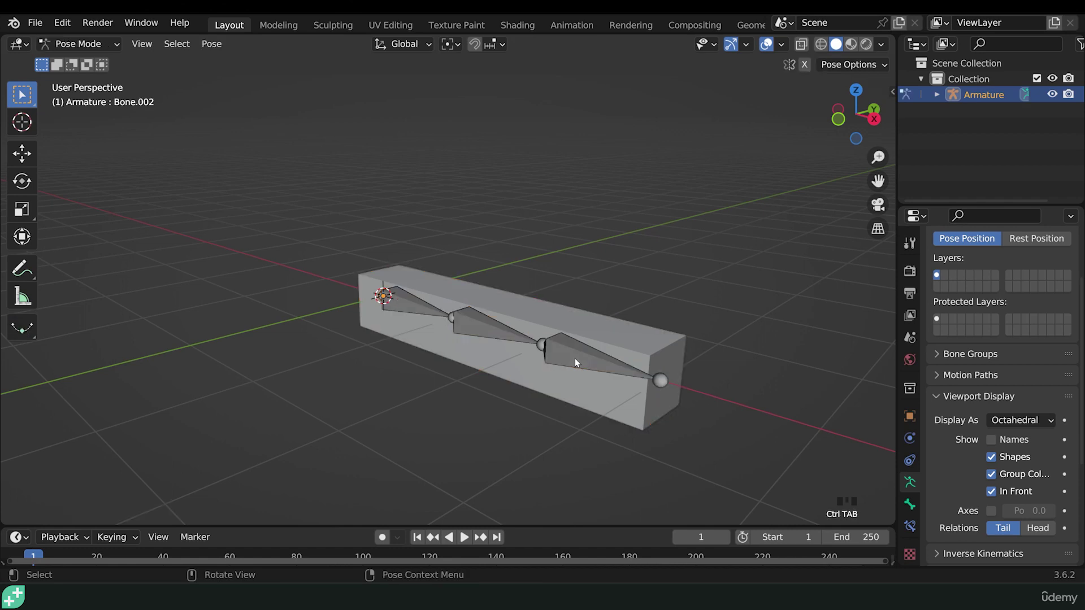
middle_drag(575, 358, 561, 384)
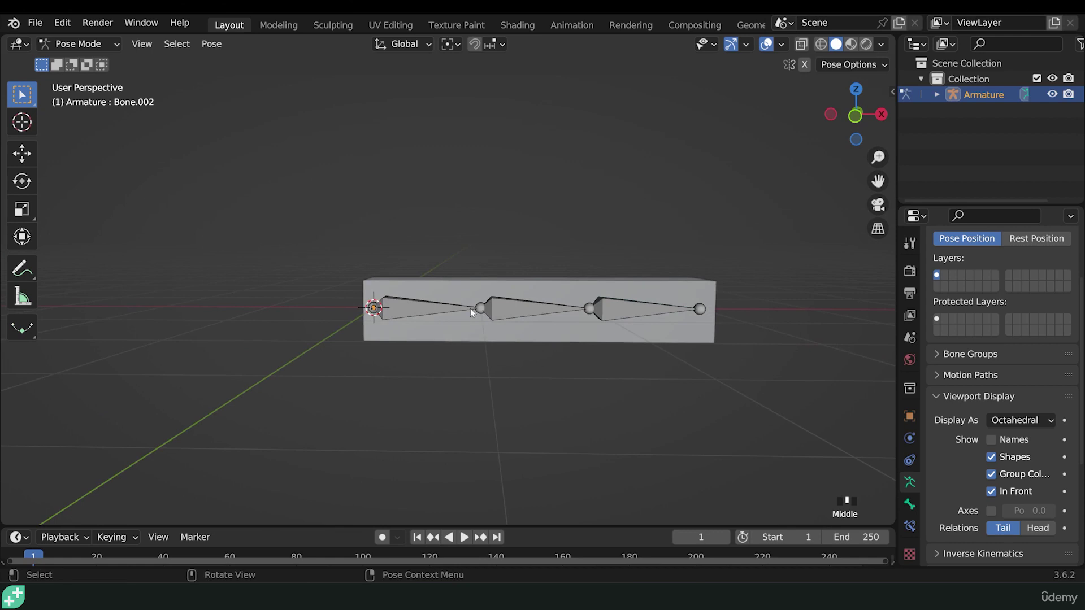
click(446, 310)
key(r)
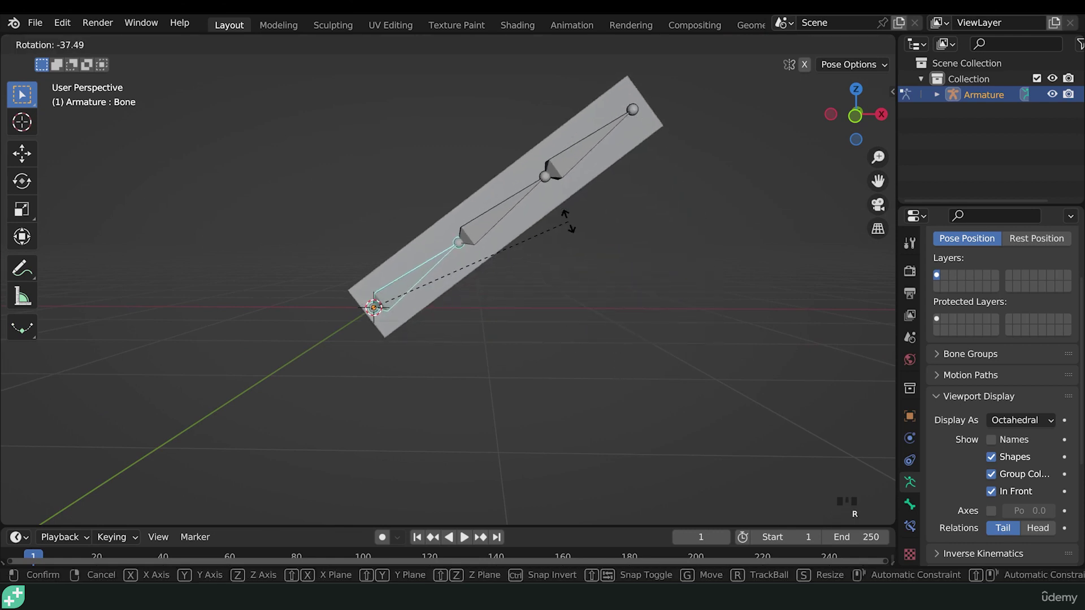
click(529, 210)
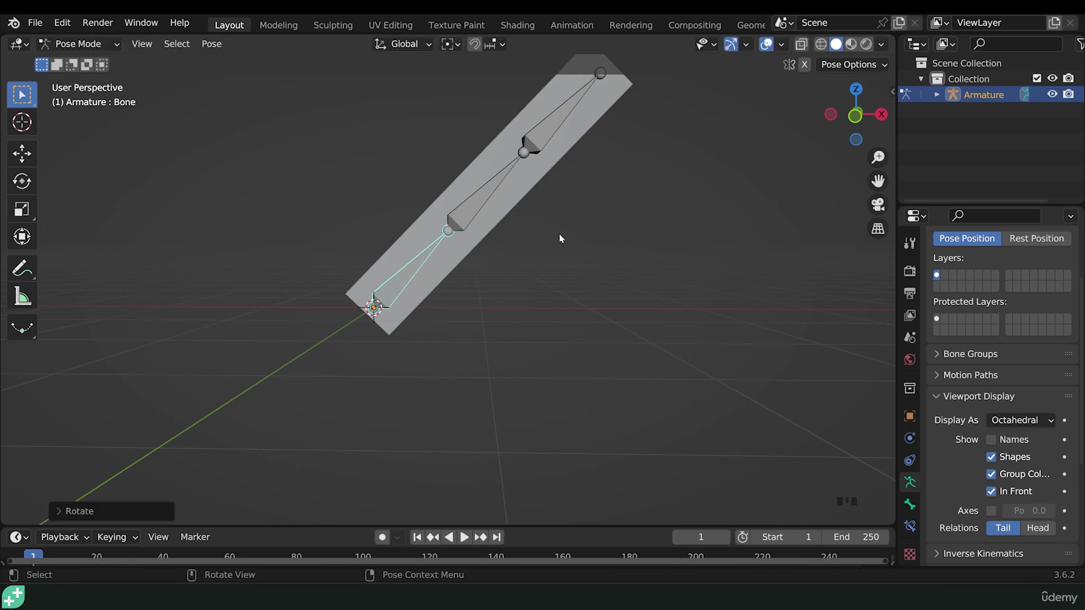
Rotate the second bone upward so it leans back from the diagonal first bone.
shift+middle_drag(559, 235, 513, 290)
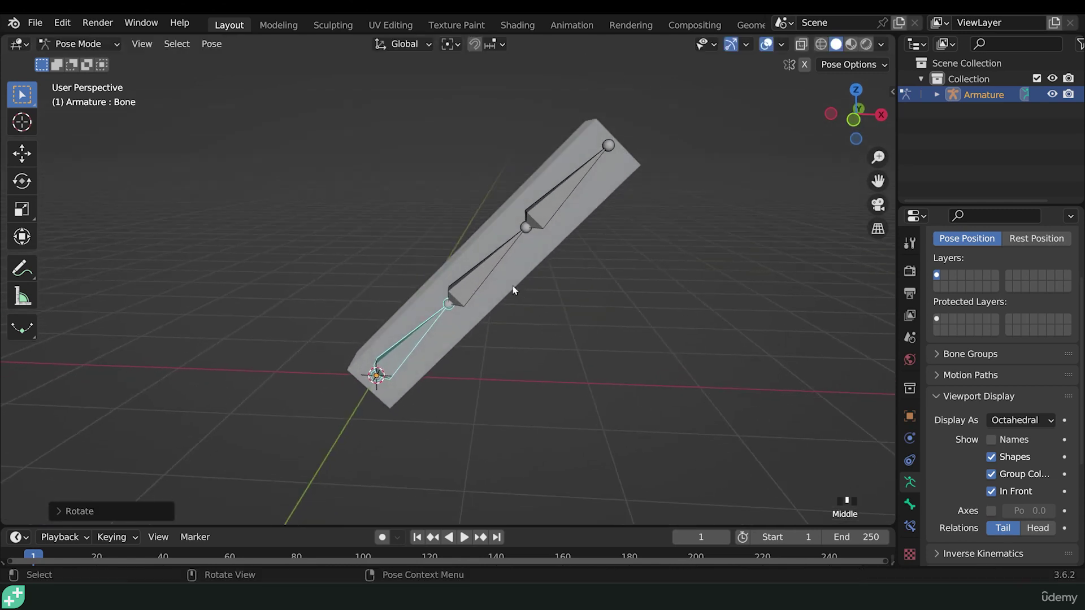
click(487, 272)
key(r)
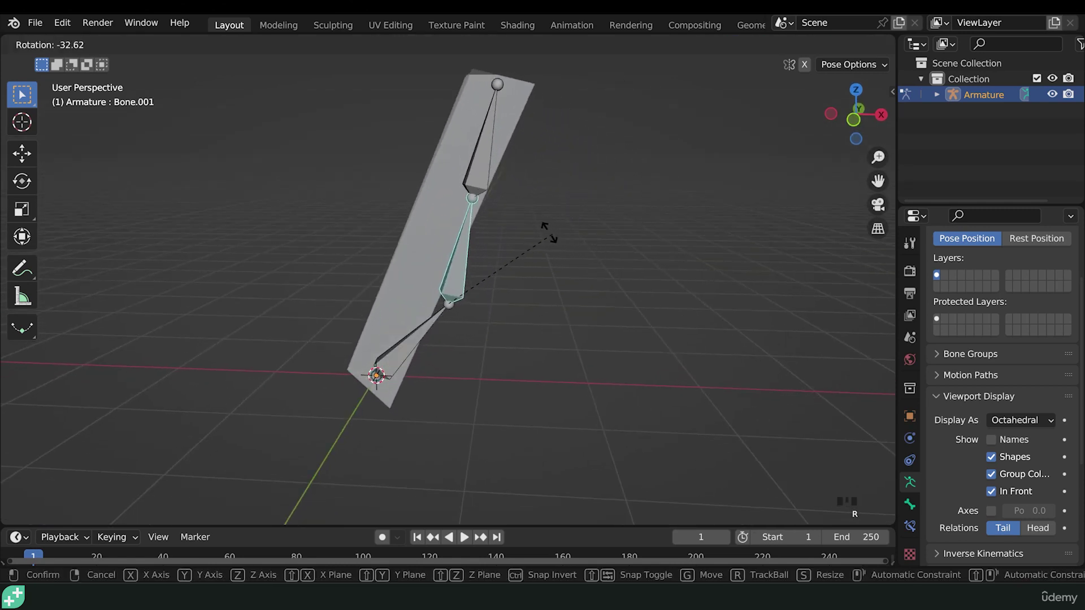
click(491, 233)
shift+middle_drag(491, 235, 585, 354)
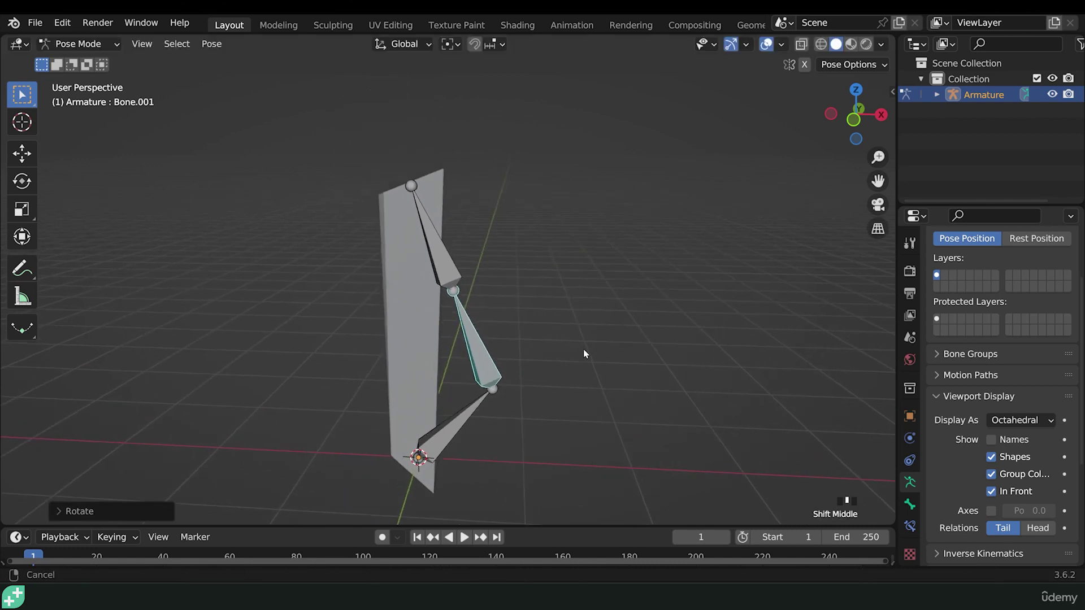
Rotate the third bone further back in the same direction to test how the mesh deforms.
click(453, 270)
key(r)
click(534, 249)
middle_drag(534, 251, 529, 298)
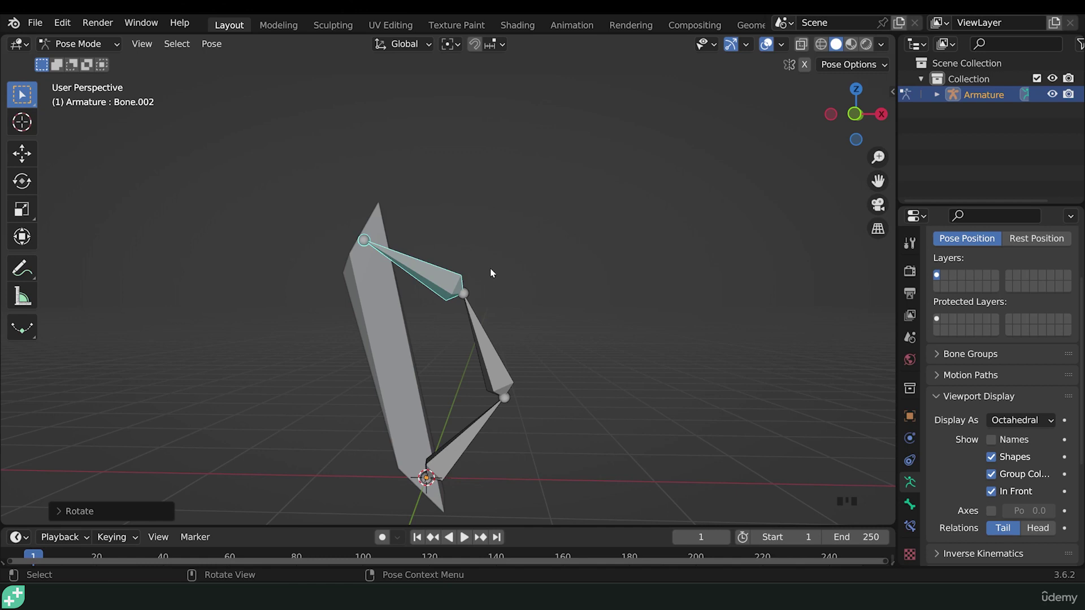
Undo the bone rotations and the automatic-weights parenting, back to Object Mode with armature and cube both selected.
key(ctrl+z)
key(ctrl+z)
key(ctrl+z)
key(ctrl+z)
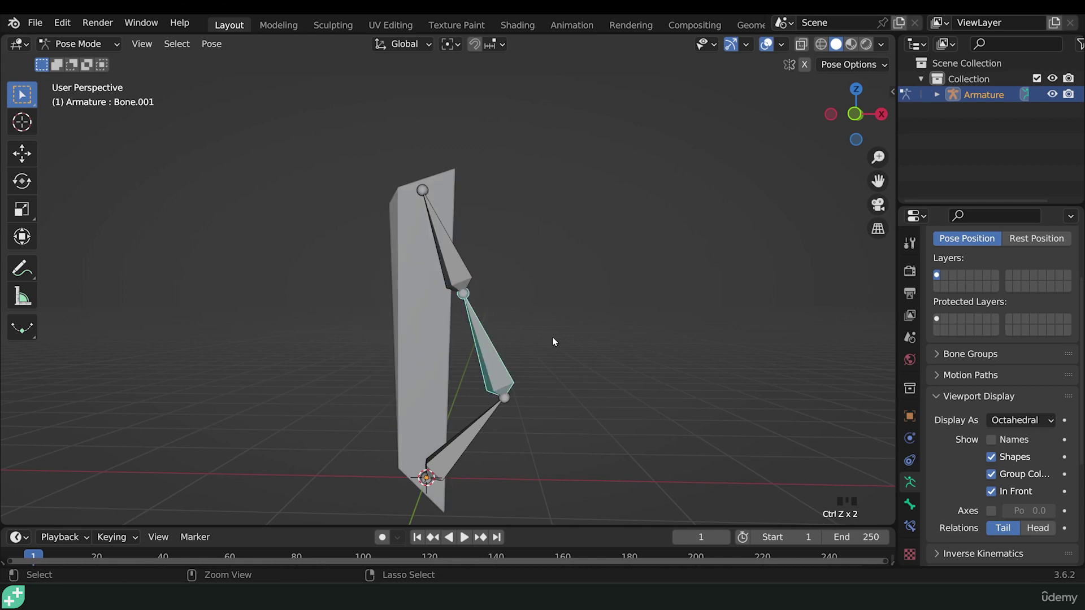
key(ctrl+z)
key(ctrl+z)
key(ctrl+z)
key(ctrl+z)
key(ctrl+z)
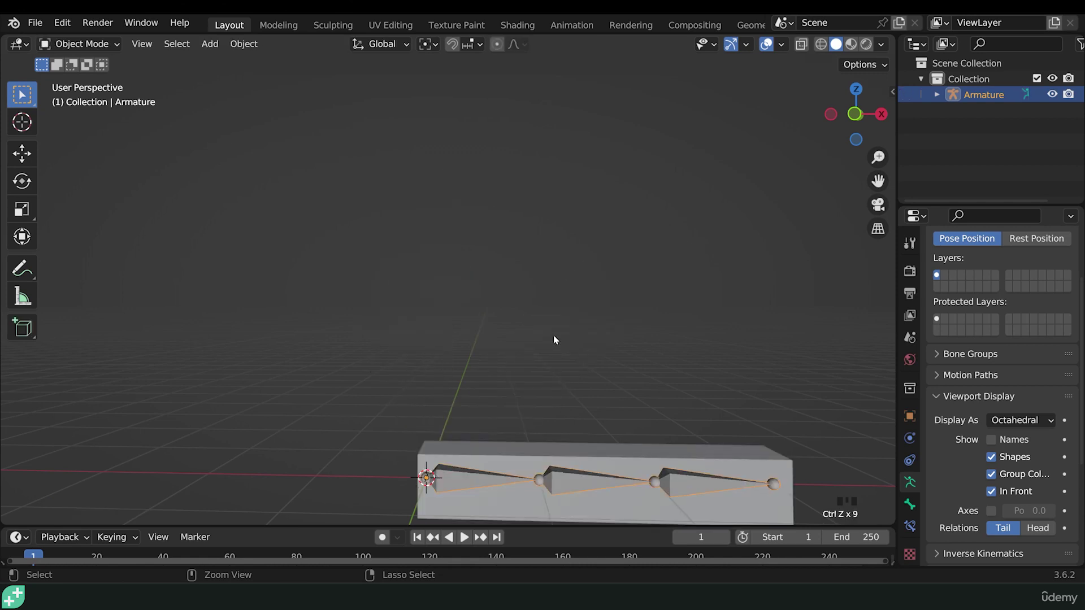
key(ctrl+z)
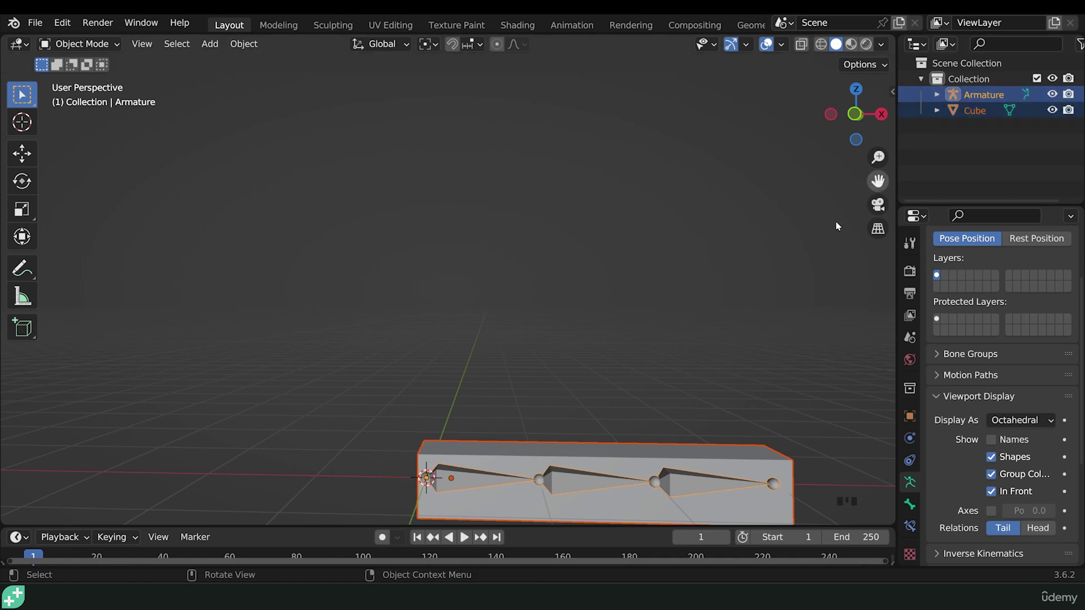
In Edit Mode, add 20 evenly spaced loop cuts along the stretched cube's length without sliding them, and return to Object Mode.
shift+middle_drag(686, 426, 548, 363)
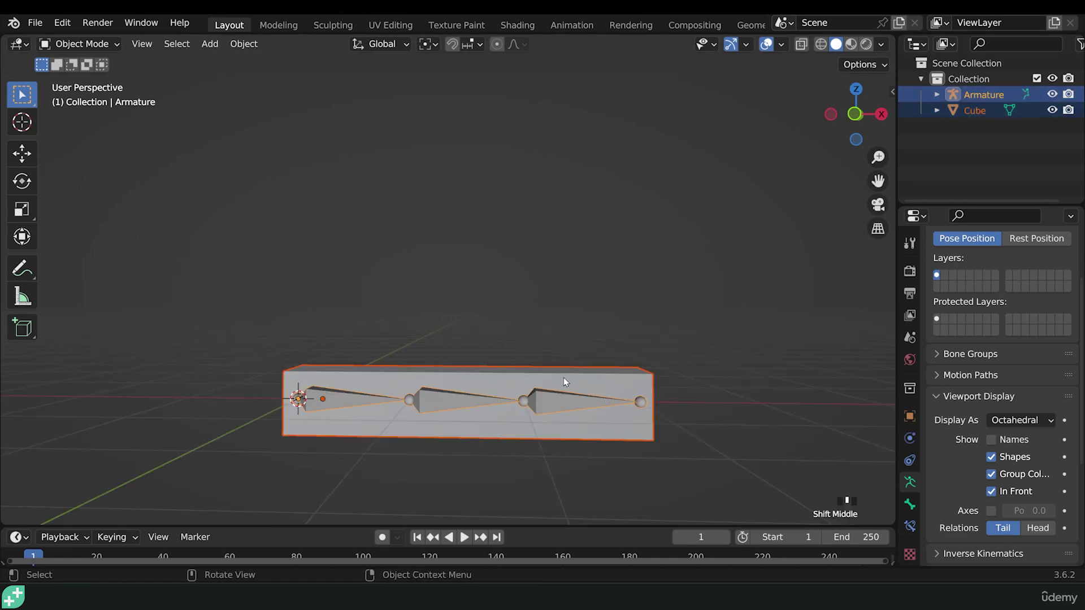
click(564, 378)
key(Tab)
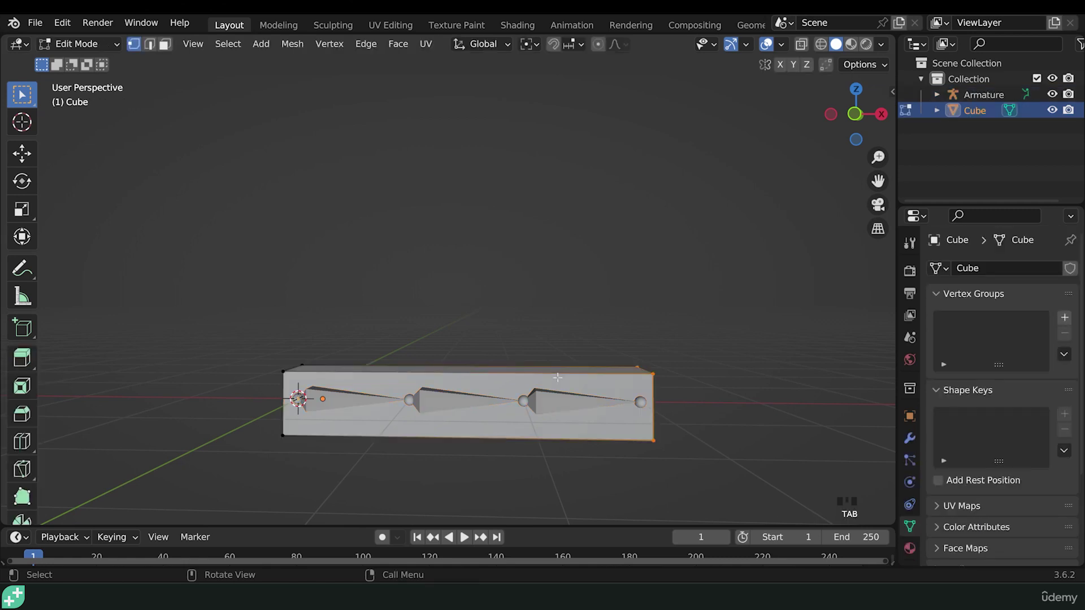
key(ctrl+r)
scroll(481, 377, up, 14)
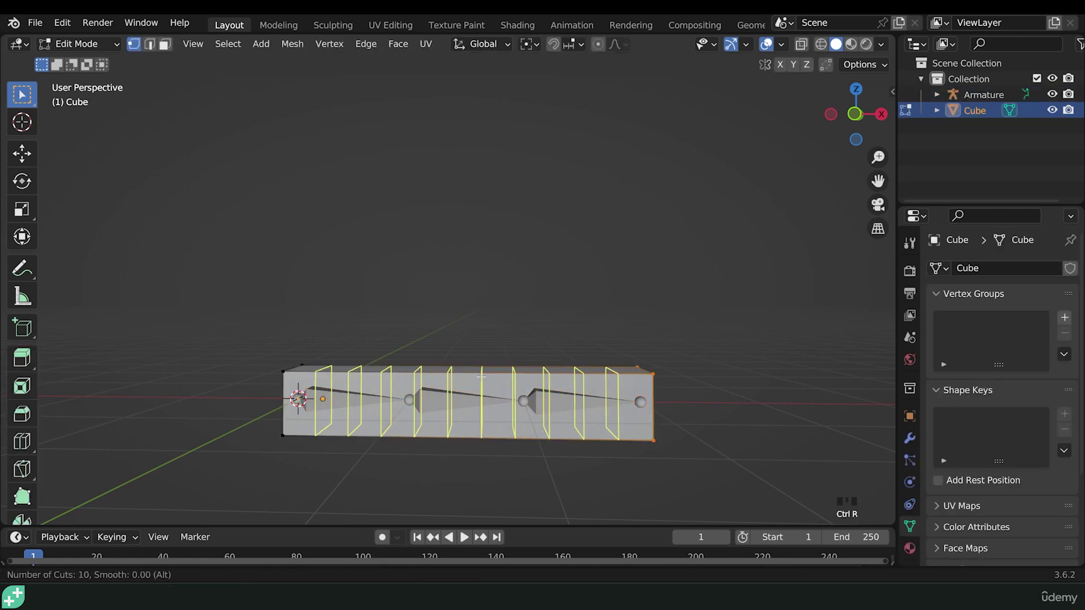
scroll(481, 376, up, 5)
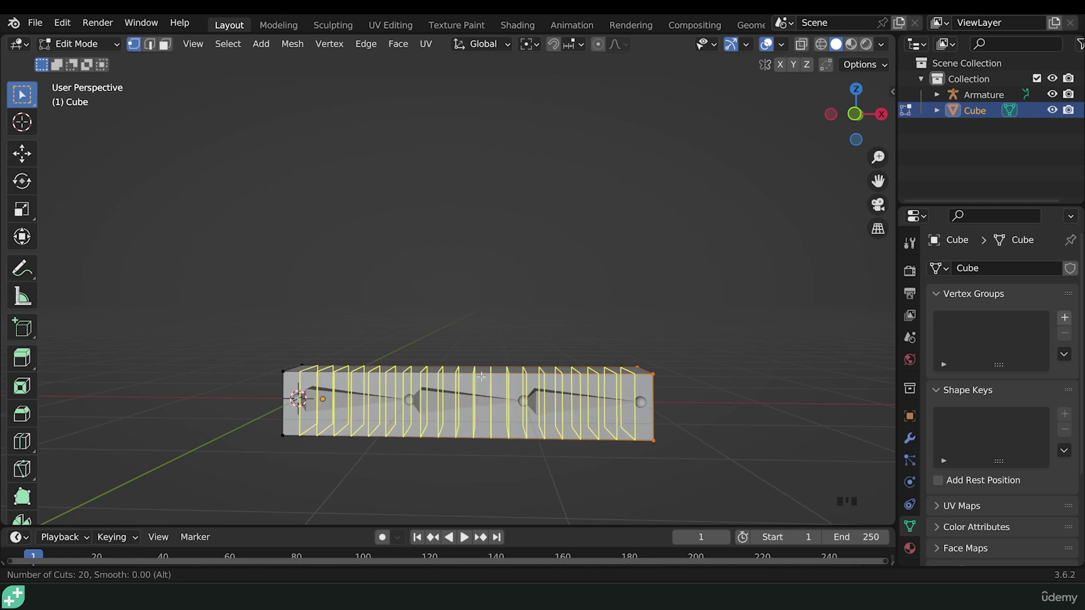
click(481, 376)
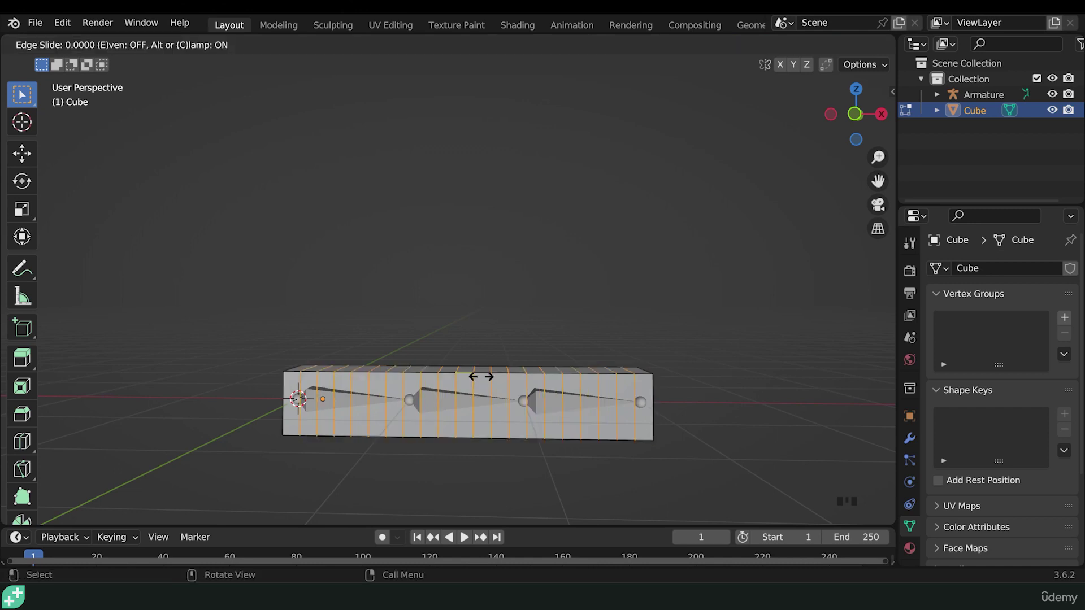
right_click(481, 376)
middle_drag(576, 416, 626, 300)
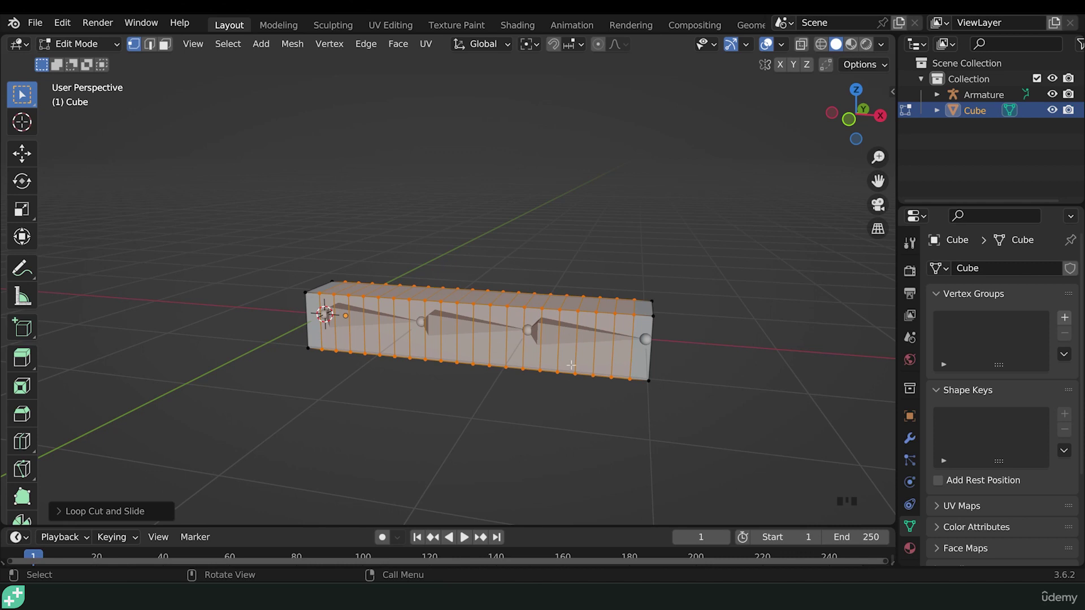
key(Tab)
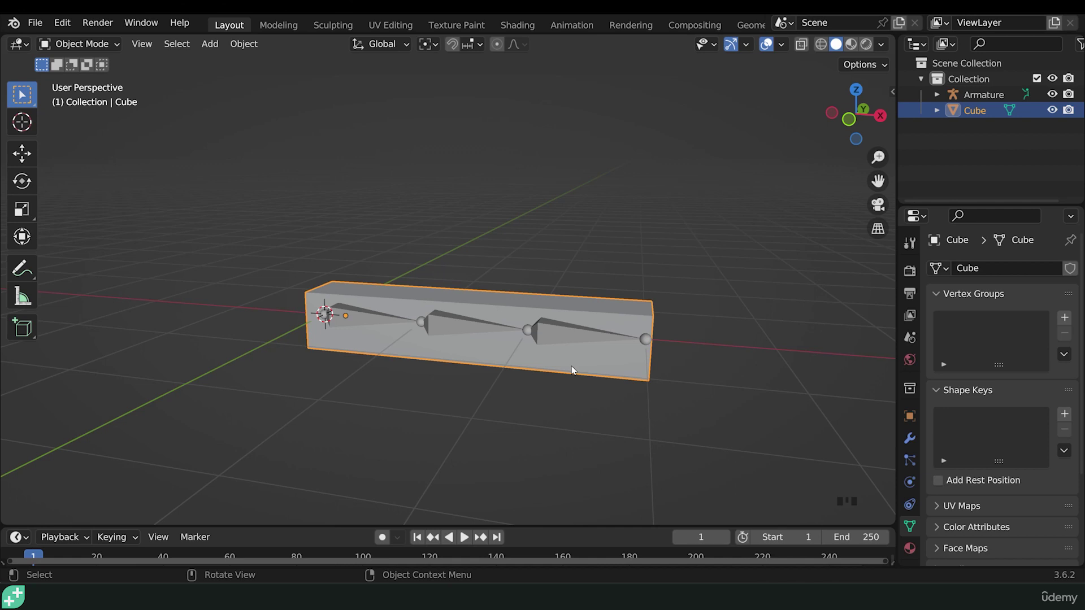
Parent the subdivided cube to the armature using Armature Deform With Automatic Weights.
shift+click(646, 339)
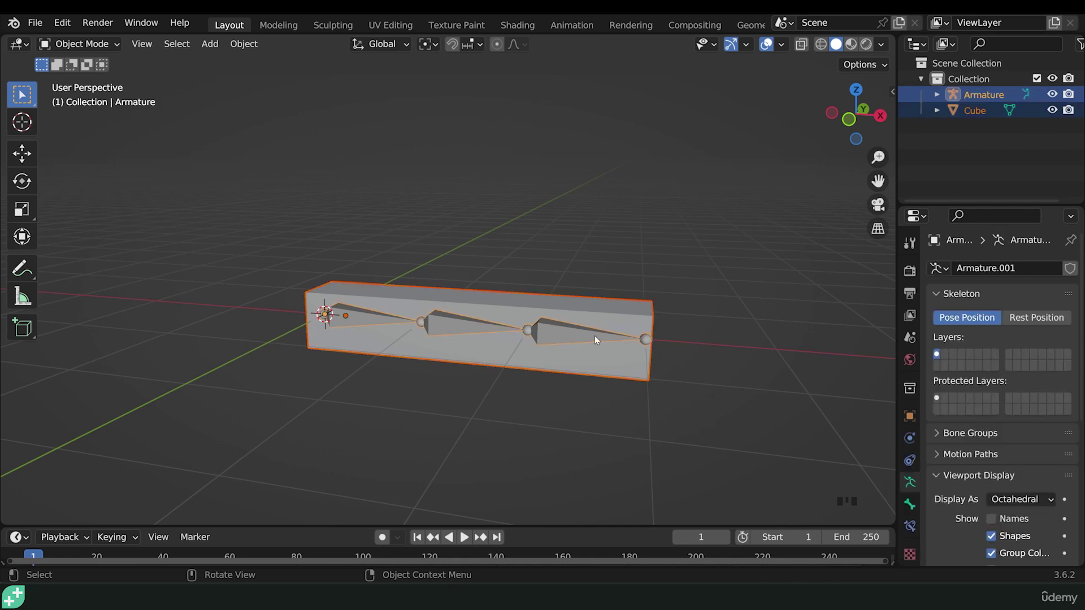
key(ctrl+p)
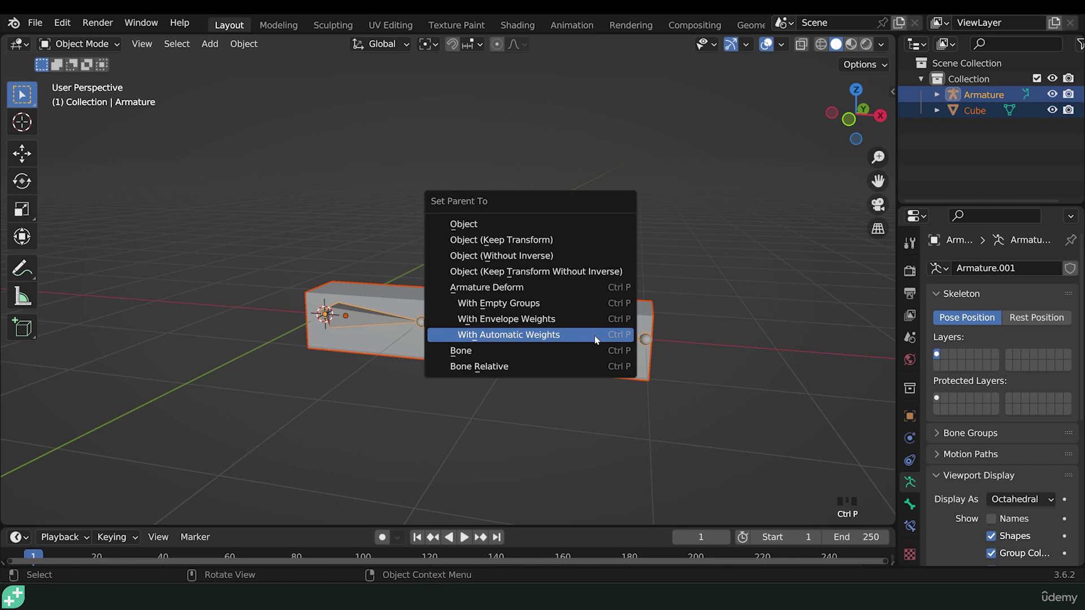
click(563, 341)
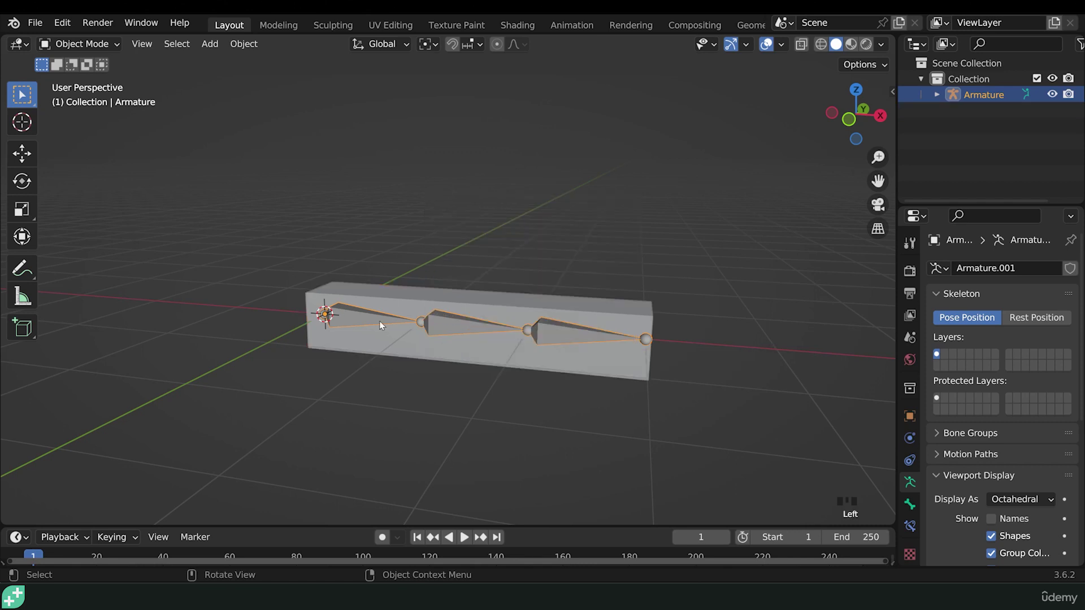
Put the armature in Pose Mode and rotate the first bone diagonally upward.
key(ctrl+Tab)
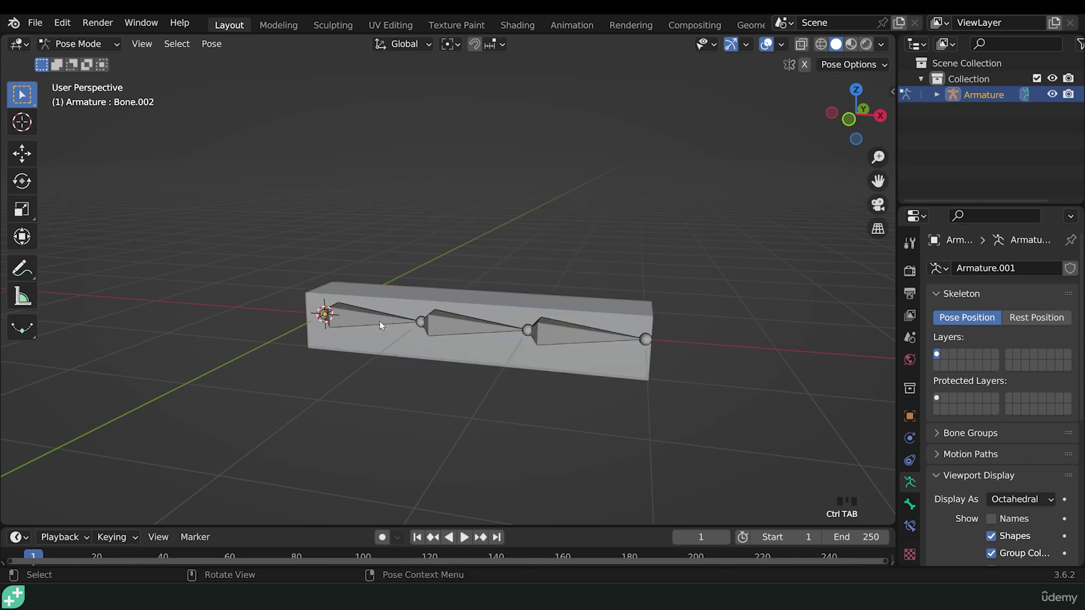
middle_drag(380, 325, 423, 324)
click(382, 324)
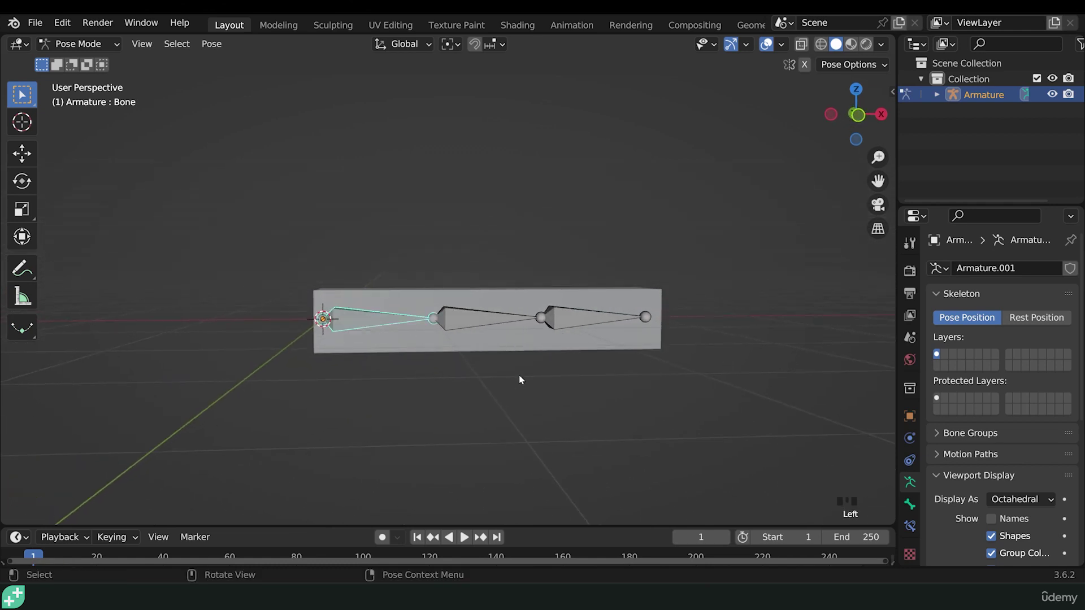
key(r)
click(456, 247)
Rotate the second bone to nearly vertical and bend the third bone further back, curling the mesh into an arc.
click(456, 247)
key(r)
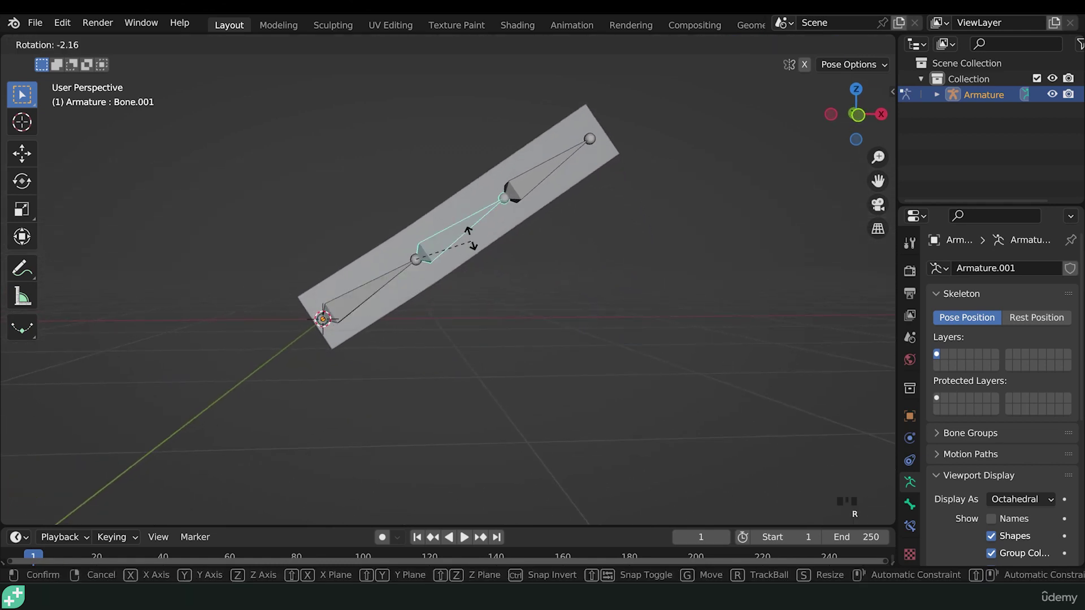
click(480, 213)
click(459, 264)
middle_drag(480, 213, 536, 343)
key(r)
click(448, 237)
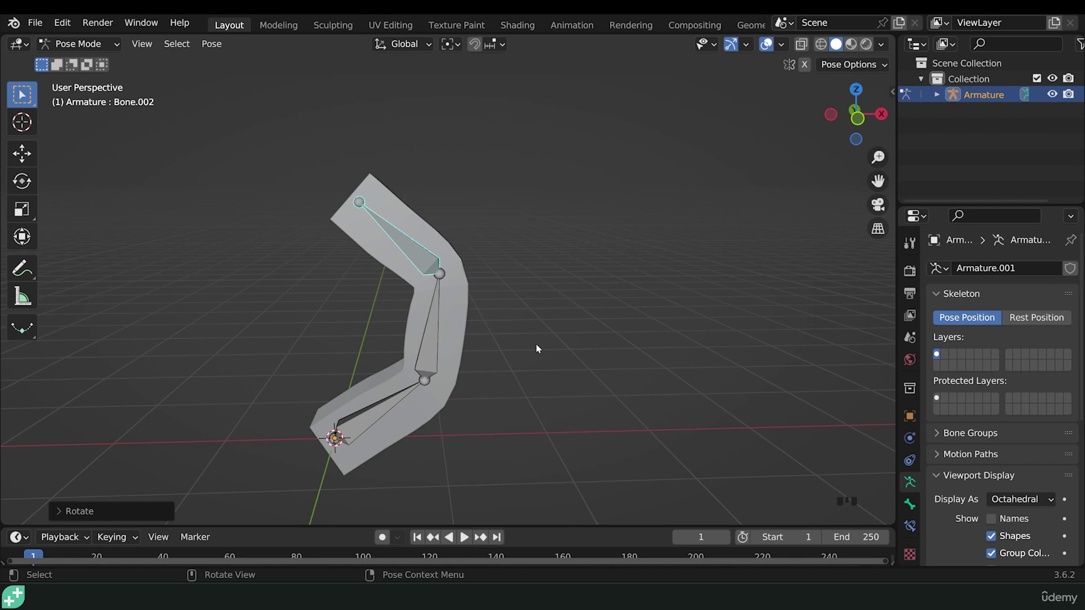
Clear the rotation of all three bones and return the armature to Object Mode.
key(a)
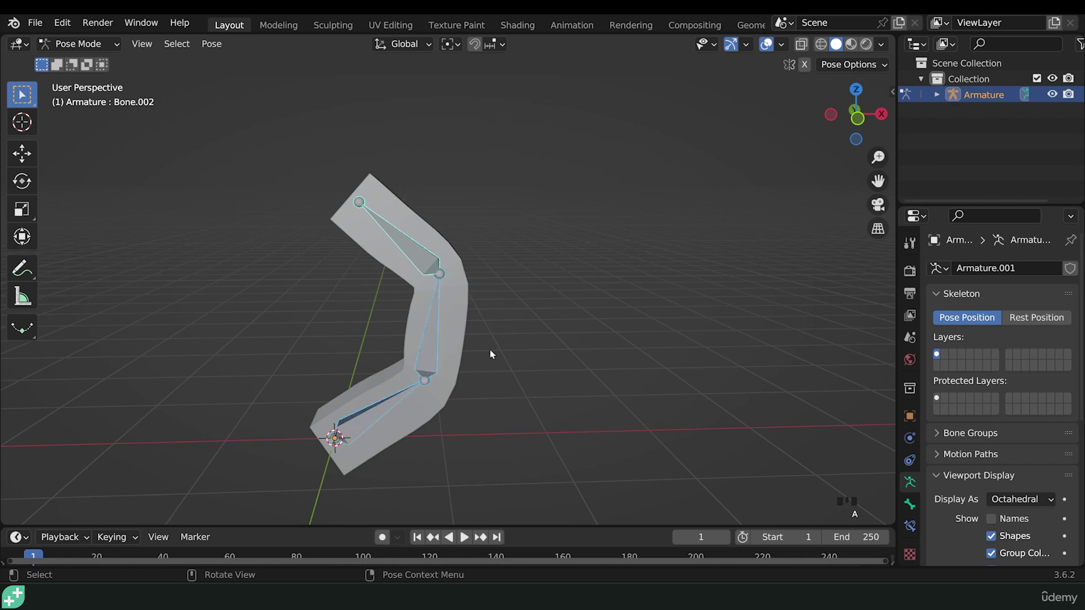
key(alt+r)
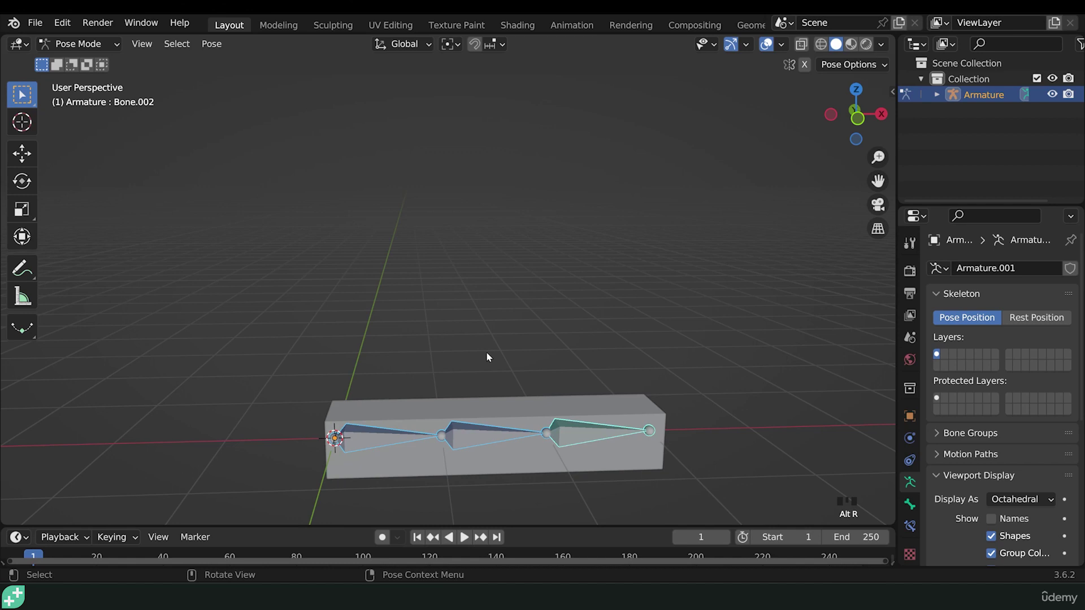
middle_drag(488, 417, 448, 331)
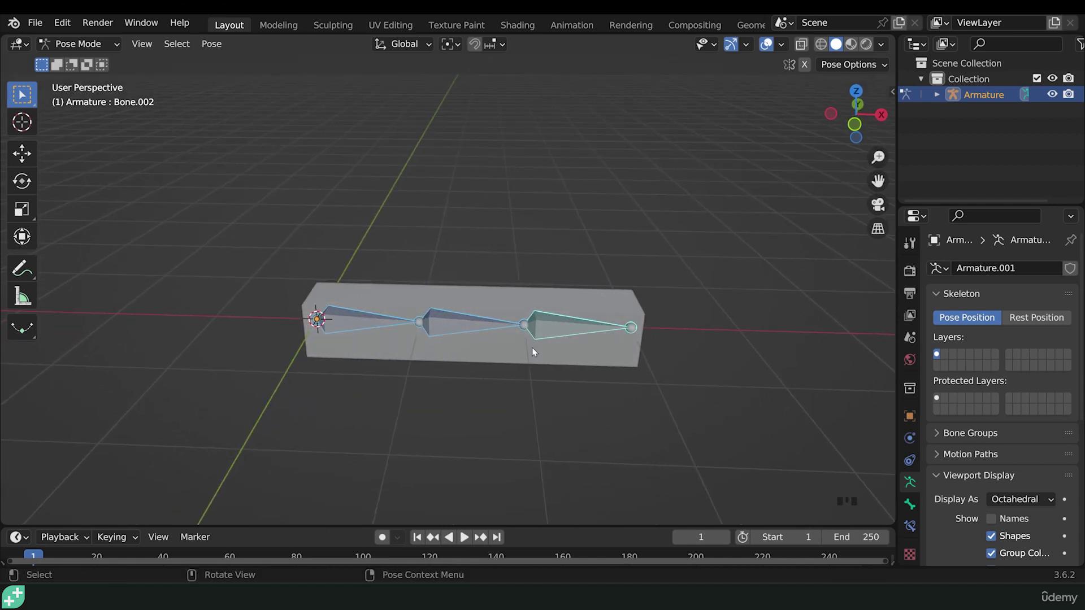
key(ctrl+Tab)
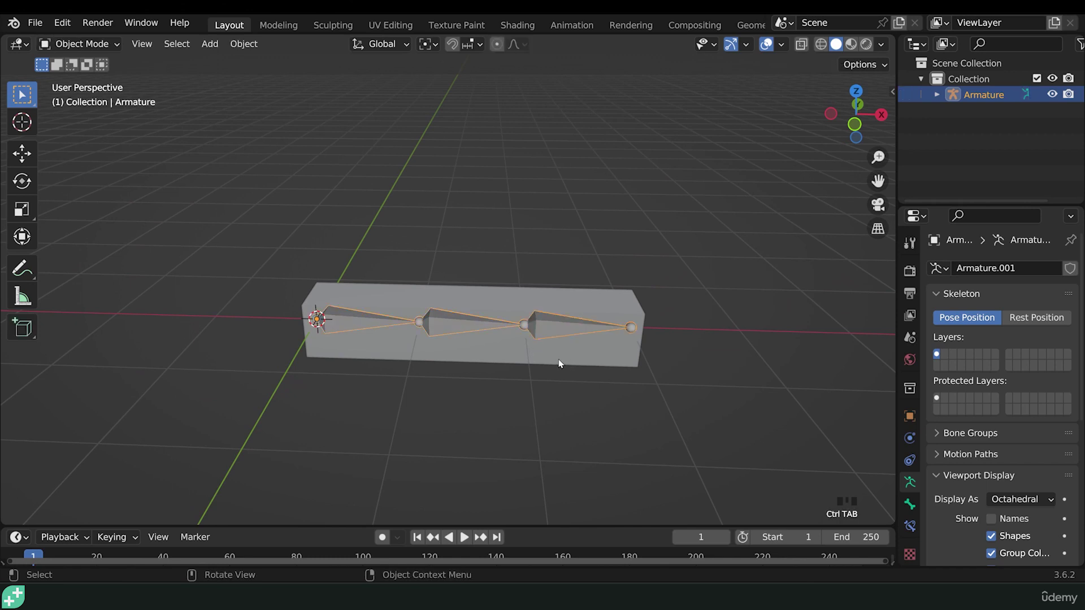
Switch the cube alone to Weight Paint mode to examine its bone weights, and return to Object Mode.
click(622, 357)
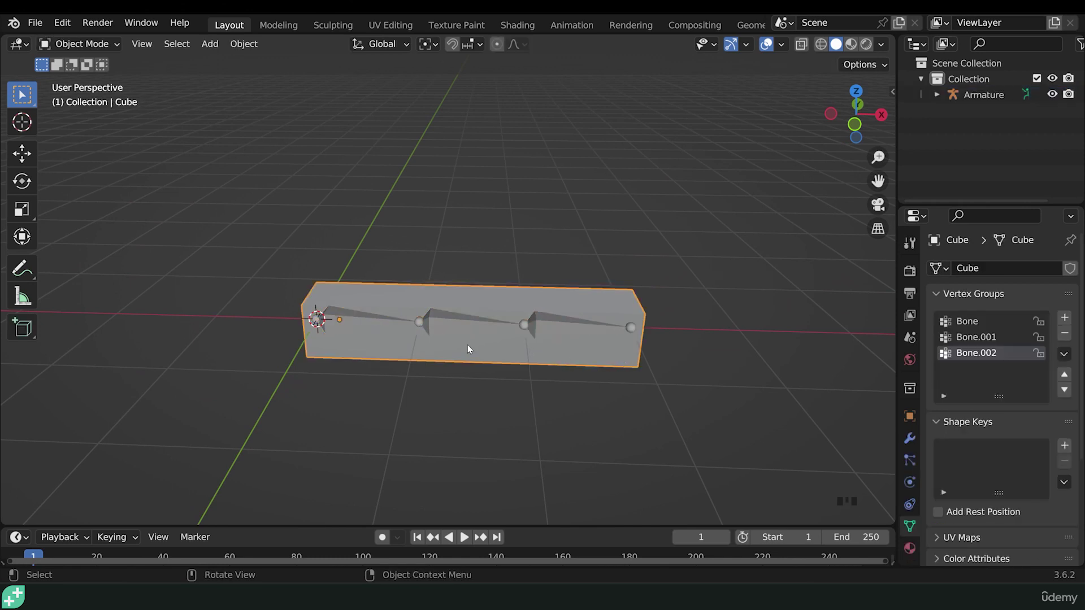
click(103, 43)
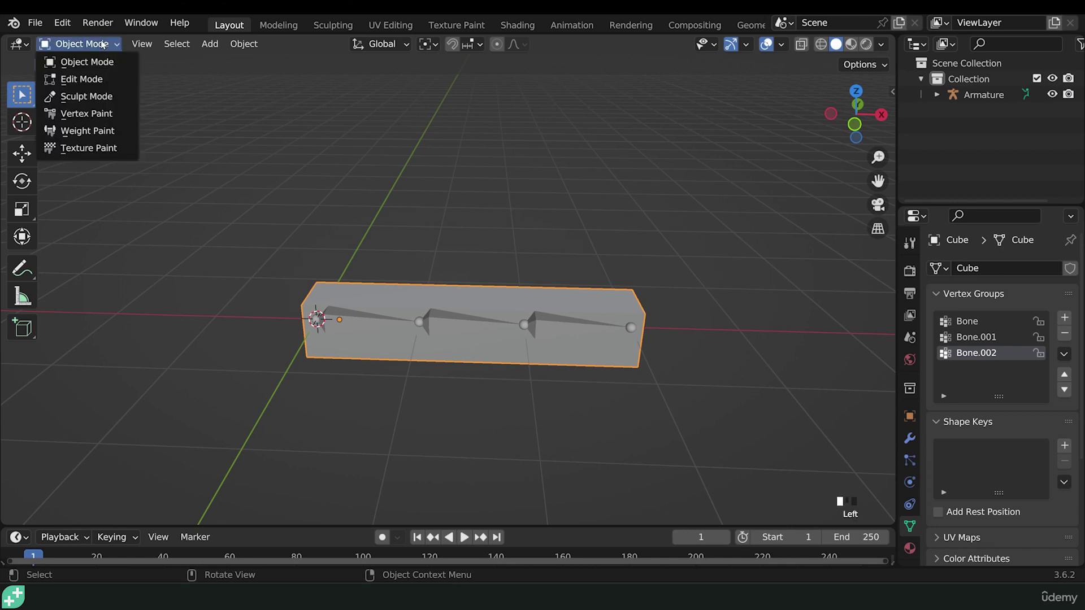
click(87, 131)
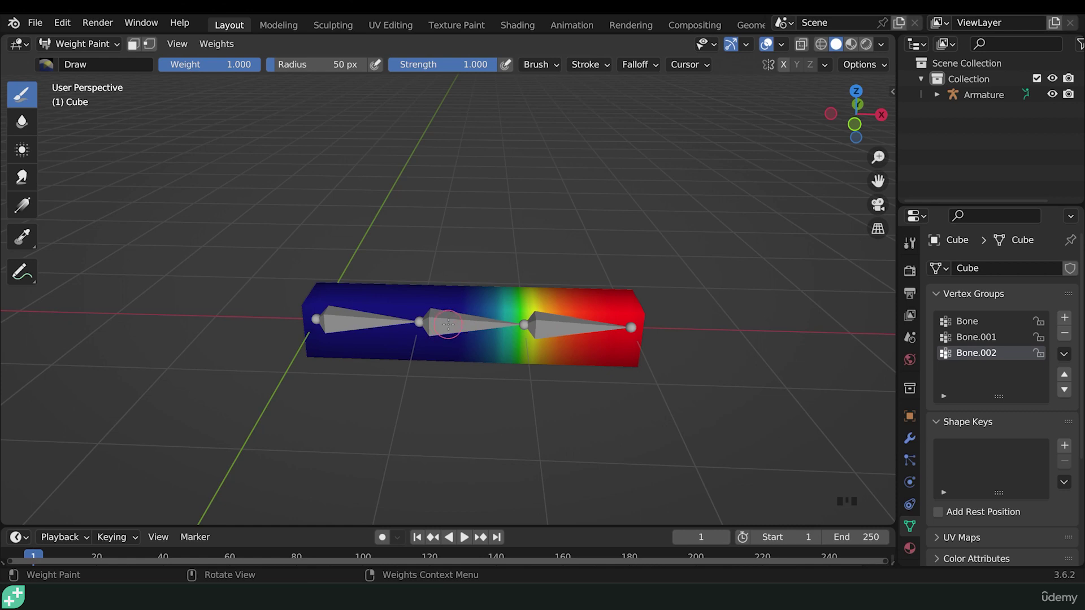
click(86, 44)
click(90, 63)
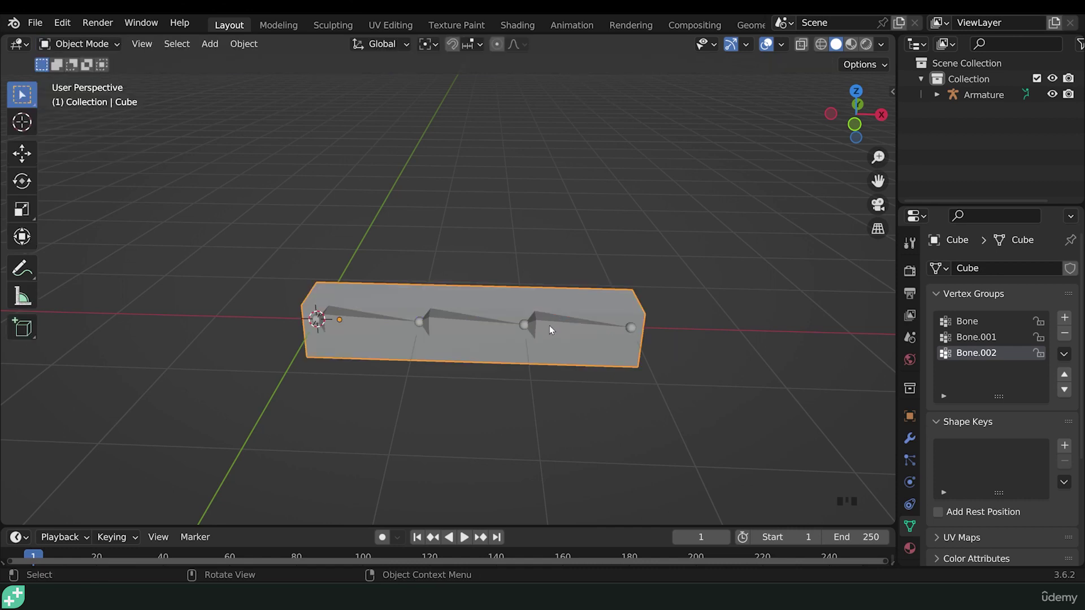
Select the armature and add the cube as the active object, and enter Weight Paint mode.
click(544, 323)
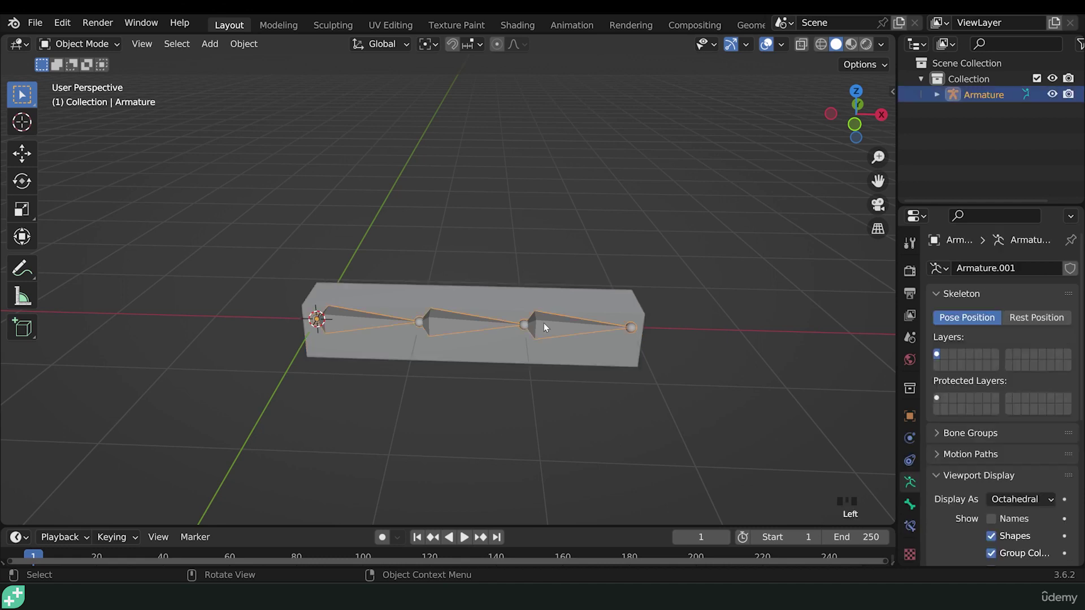
shift+click(632, 307)
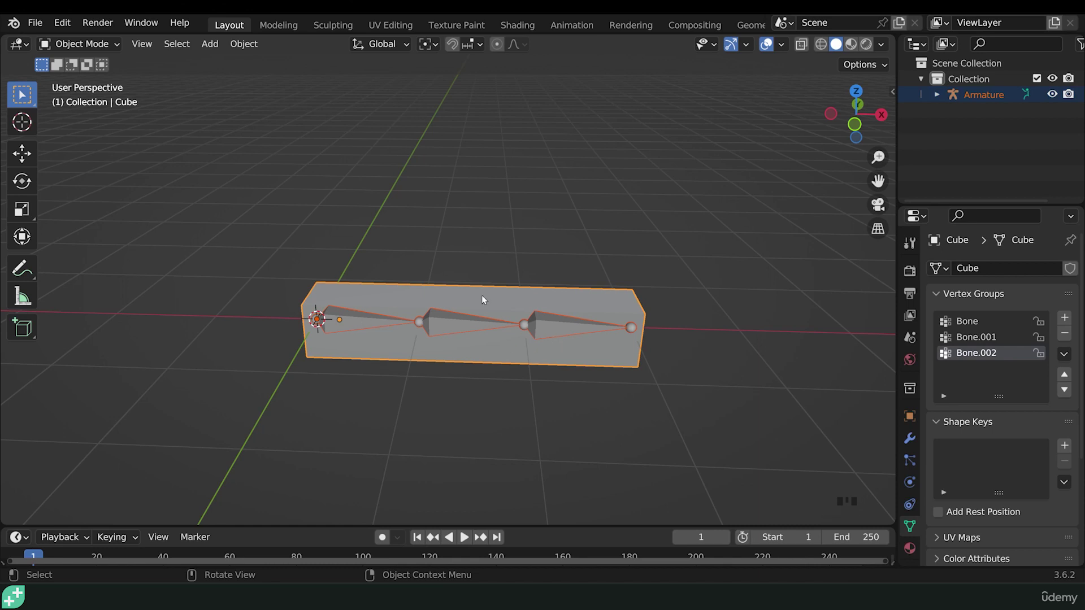
click(79, 44)
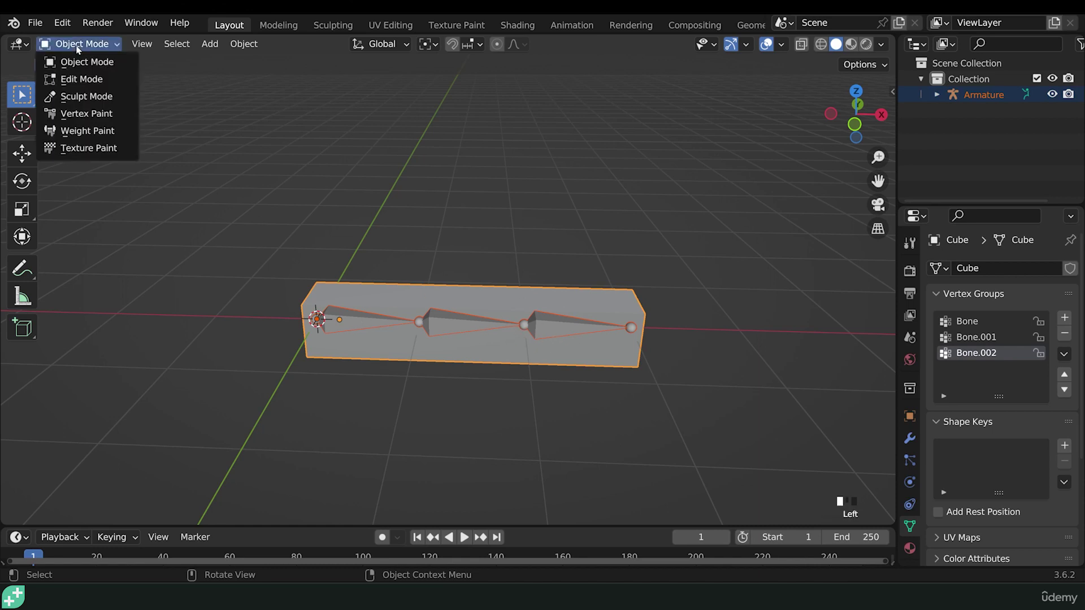
click(90, 132)
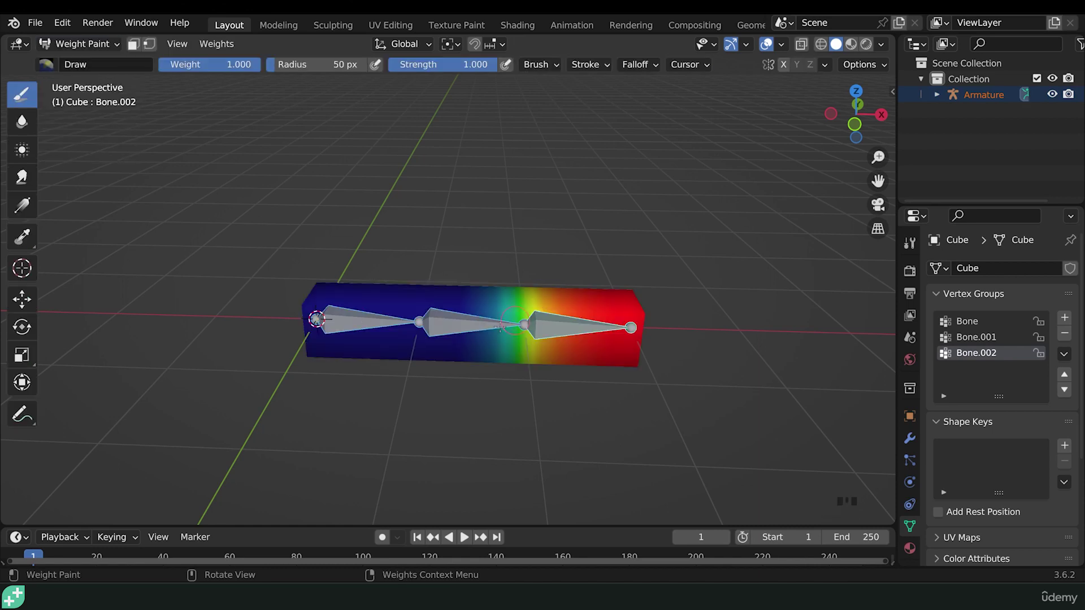
Select the bones one after another to examine each one's weight influence on the cube, ending with the first bone.
ctrl+click(452, 328)
ctrl+click(353, 322)
ctrl+click(440, 320)
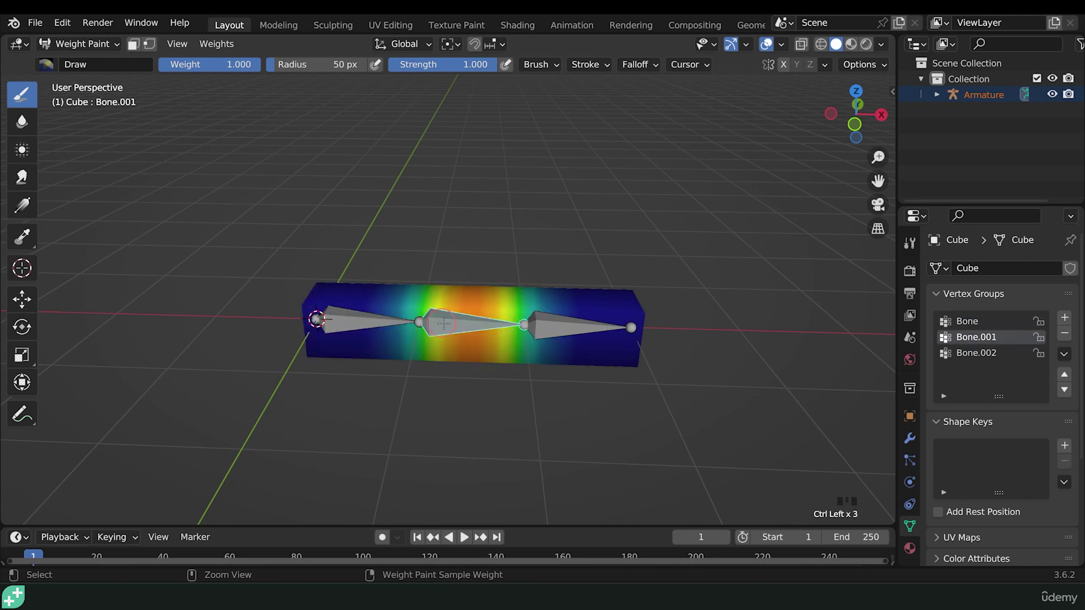
ctrl+click(565, 327)
ctrl+click(463, 328)
ctrl+click(376, 333)
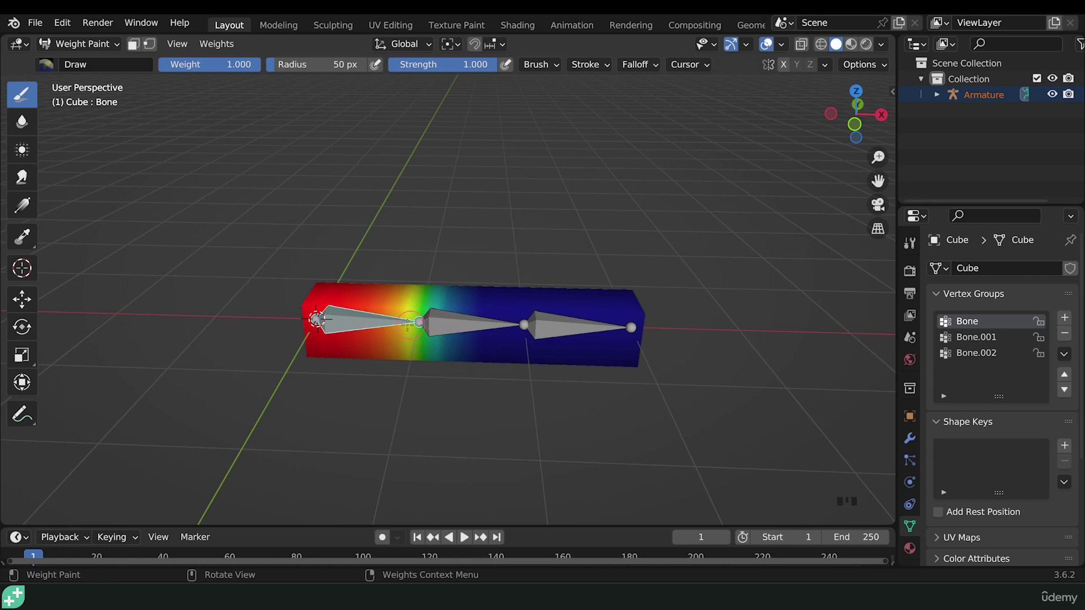
Alternate between the three bones to compare how their weight gradients overlap on the cube.
ctrl+click(455, 326)
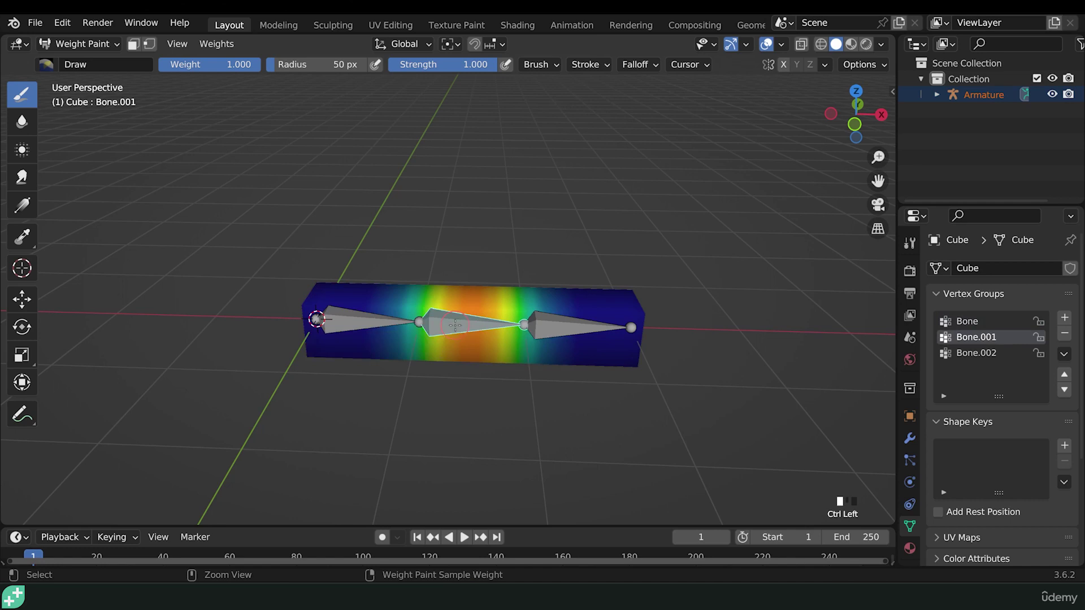
ctrl+click(382, 321)
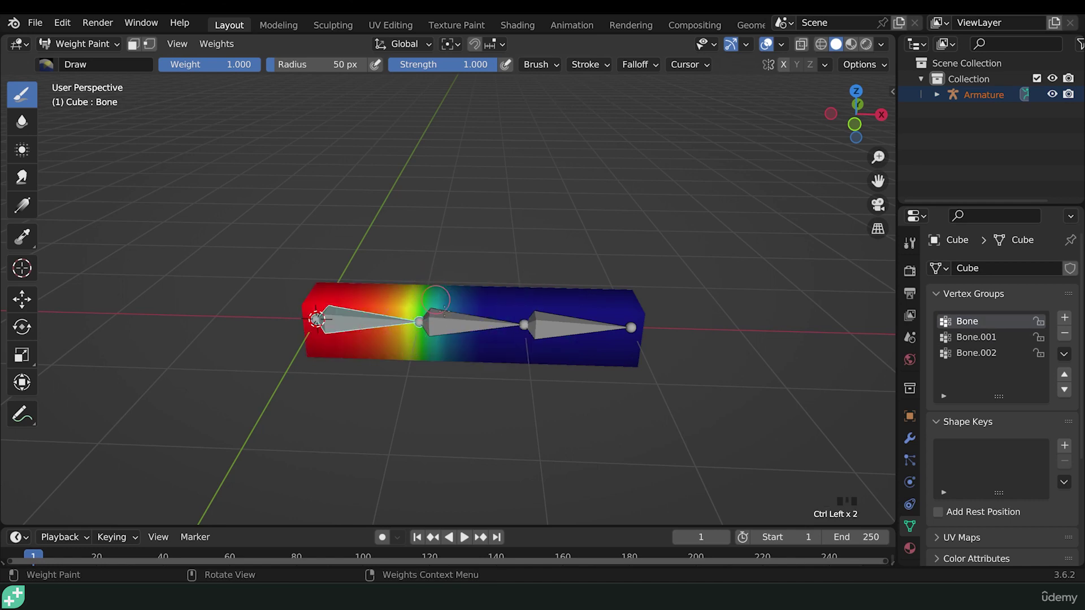
ctrl+click(449, 322)
ctrl+click(385, 317)
ctrl+click(462, 326)
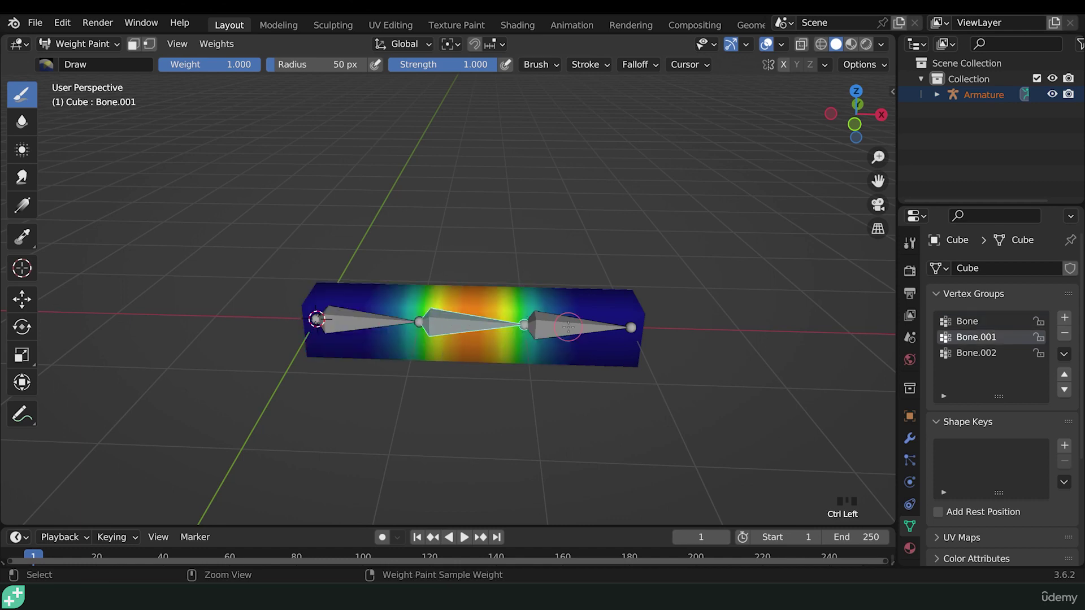
ctrl+click(568, 326)
ctrl+click(489, 322)
ctrl+click(376, 331)
ctrl+click(448, 323)
Select the third bone and rotate it upward by about -58° to bend the end of the cube.
ctrl+click(540, 335)
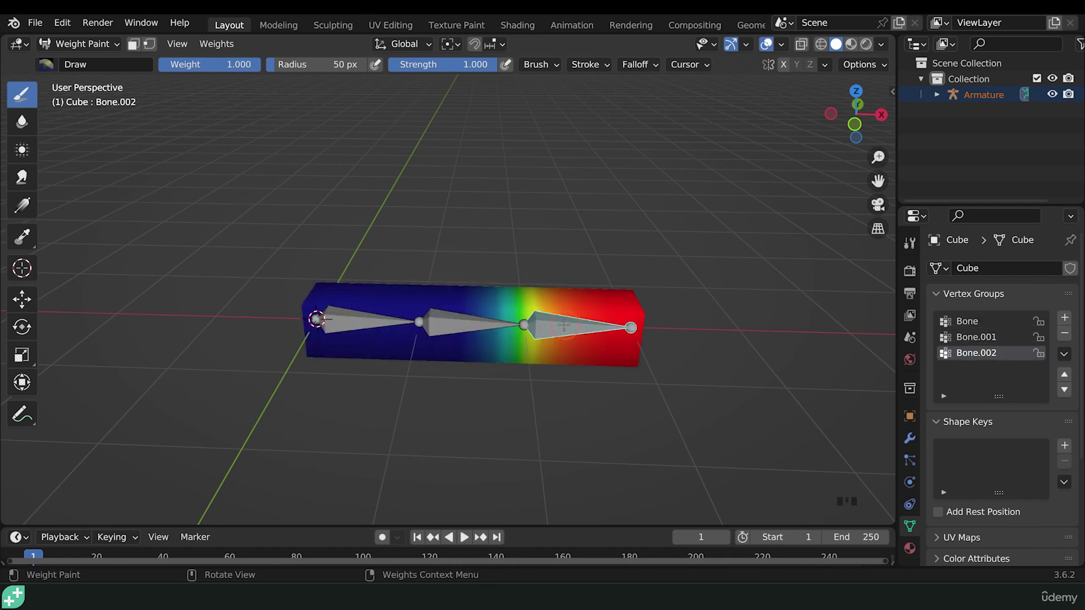
key(r)
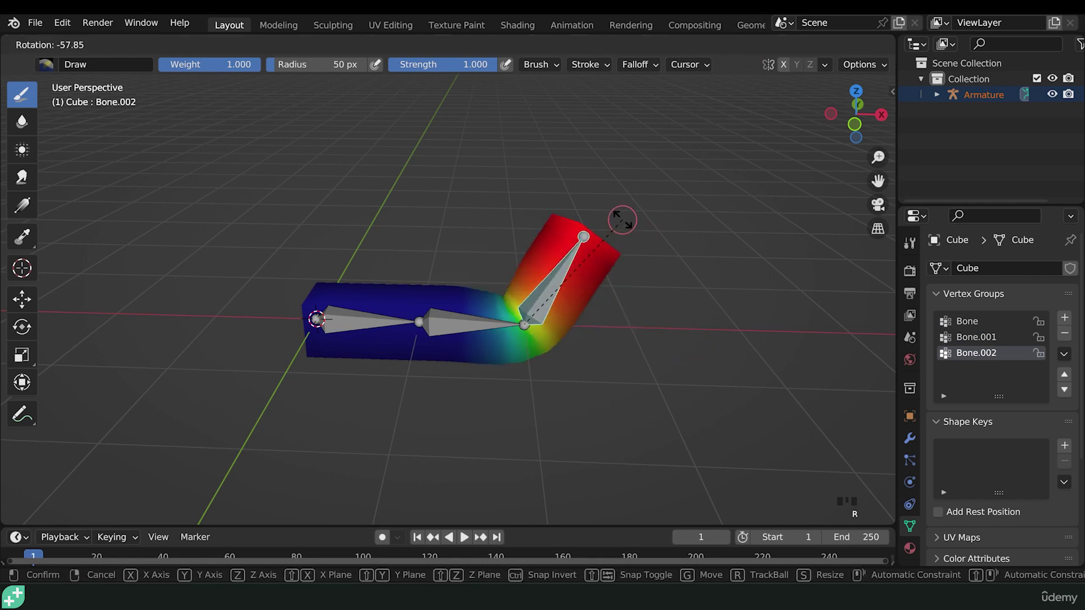
click(624, 222)
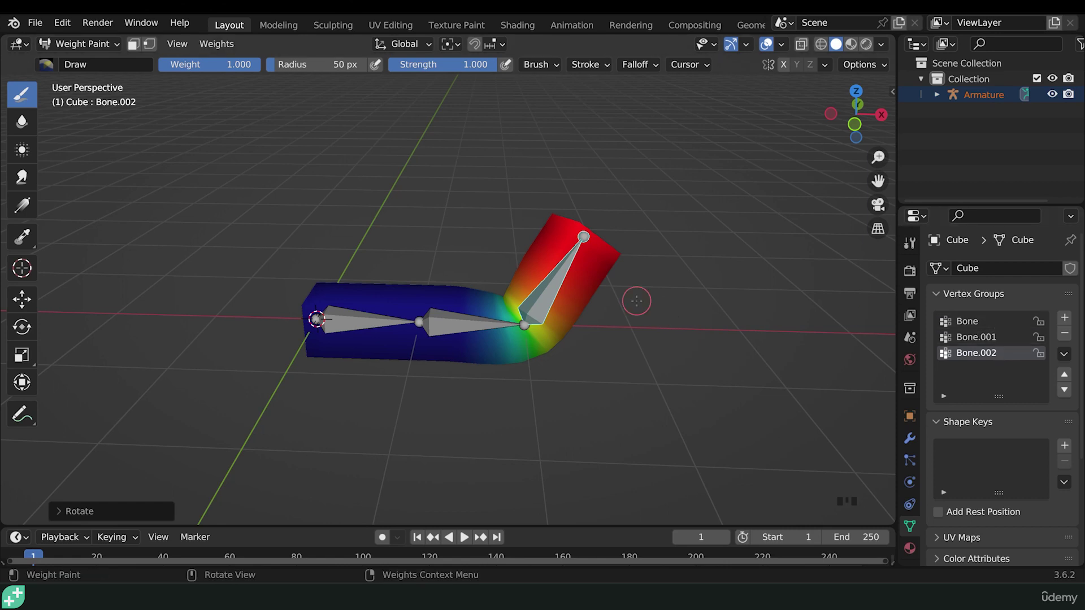
Expand the Armature hierarchy, put the cube in Edit Mode, and display the item properties for its vertices.
click(936, 95)
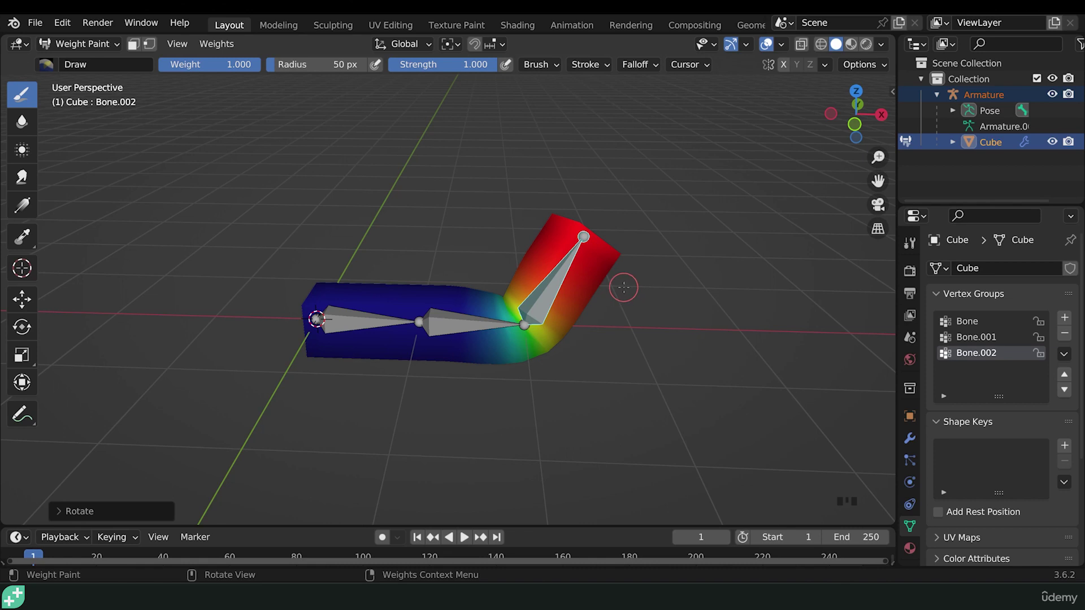
key(Tab)
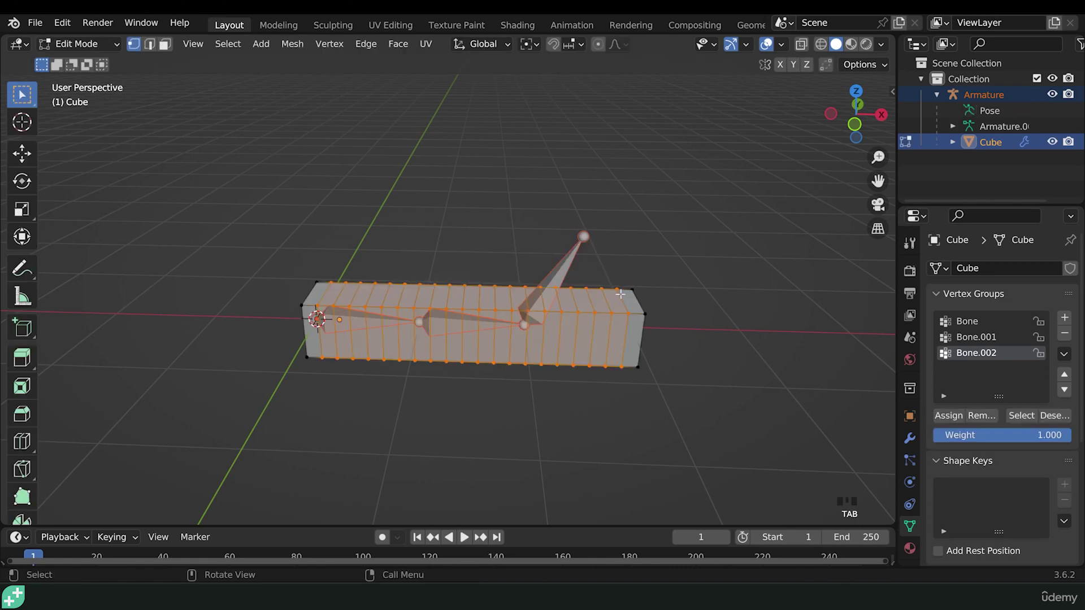
middle_drag(637, 337, 266, 318)
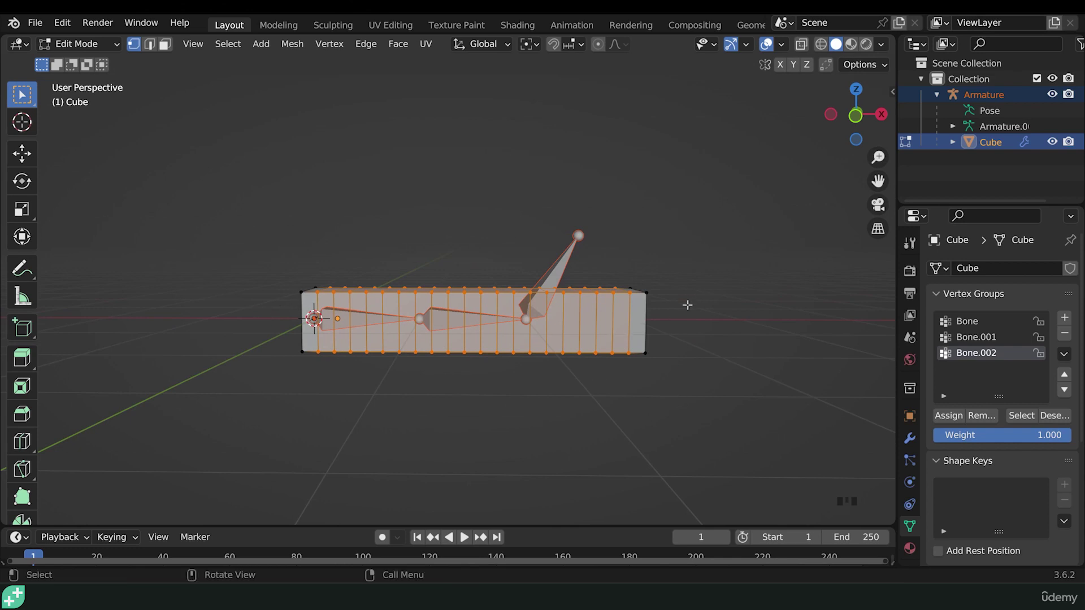
key(n)
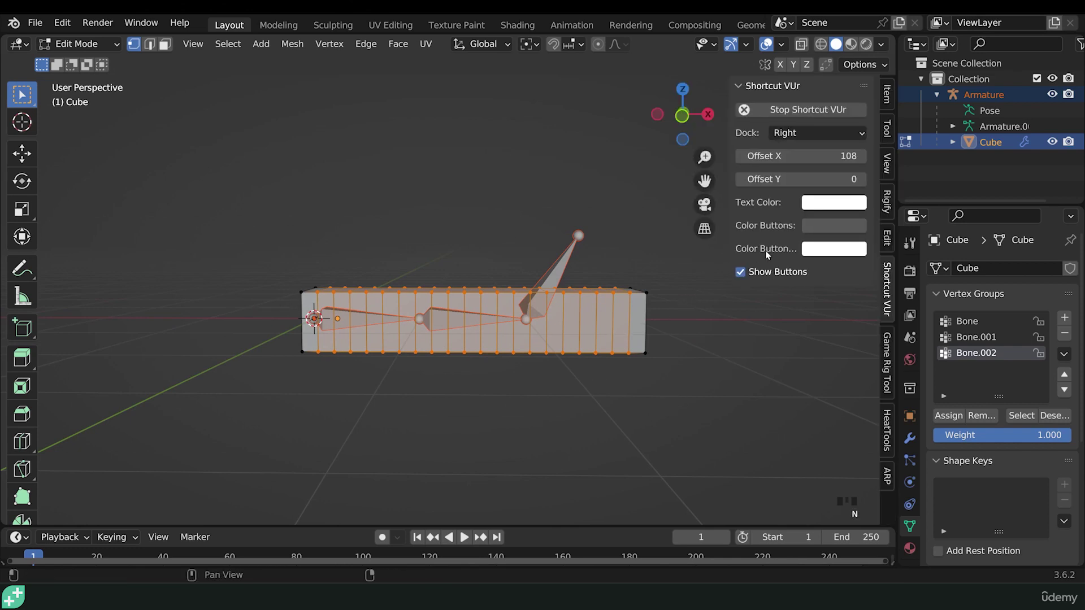
click(886, 92)
Examine the vertex weights along the cube's upper front edge, from the third bone's far end to its base joint.
click(635, 299)
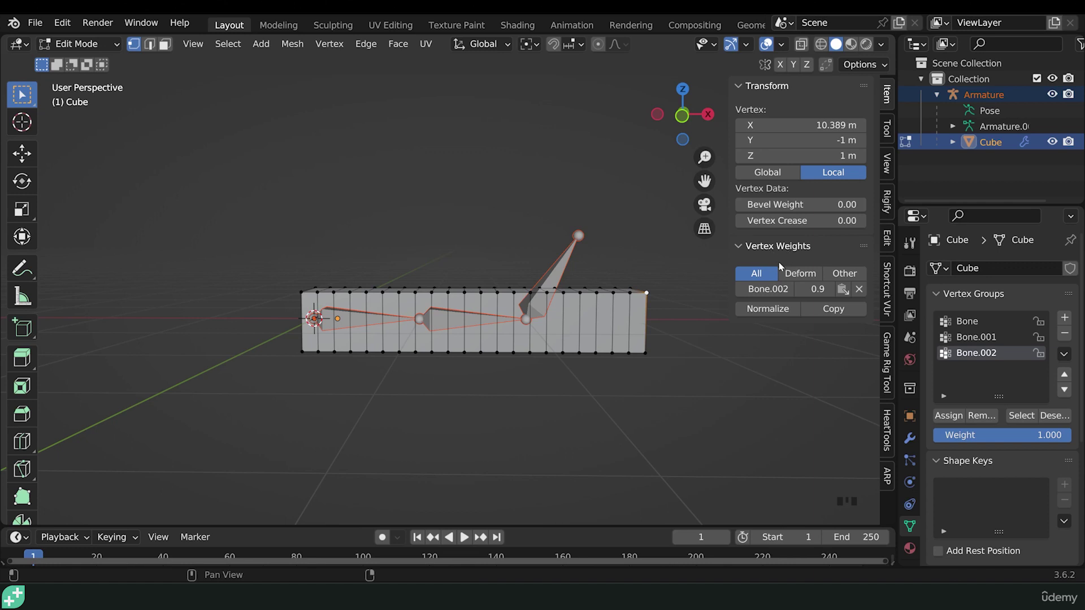
click(764, 292)
click(621, 297)
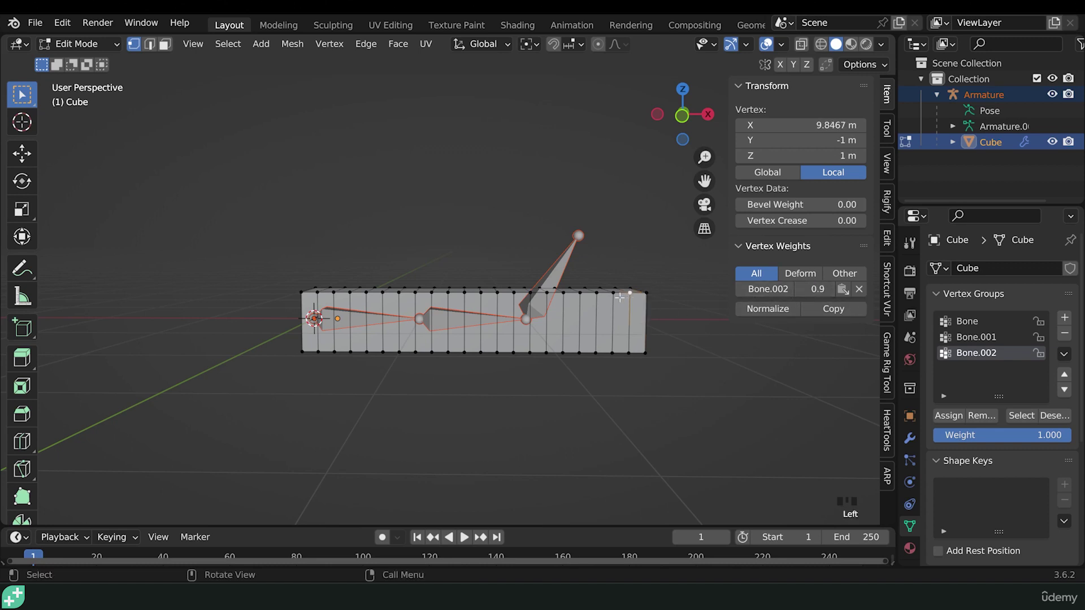
click(614, 294)
click(597, 293)
click(580, 294)
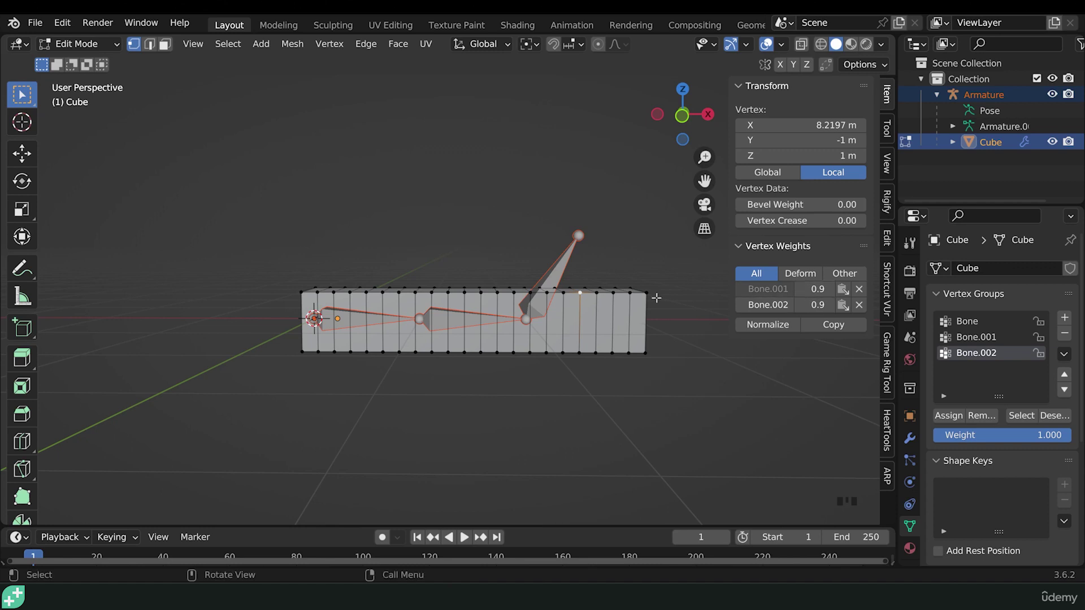
click(564, 293)
click(547, 293)
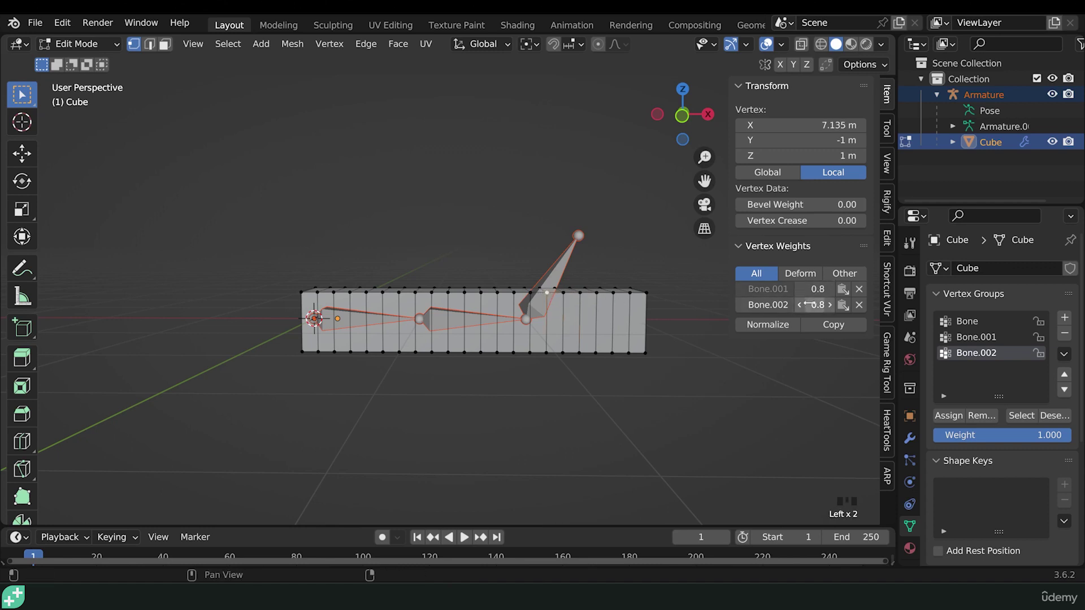
click(531, 295)
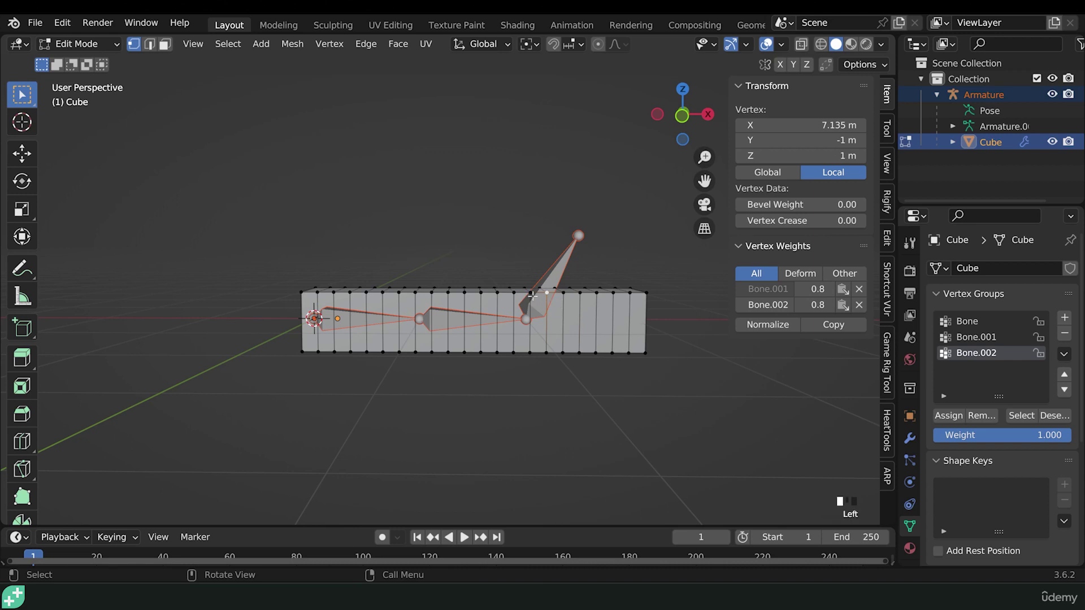
Examine the weights of the upper-edge vertices along the second bone, as far as its joint with the first bone.
click(513, 293)
click(497, 293)
click(480, 292)
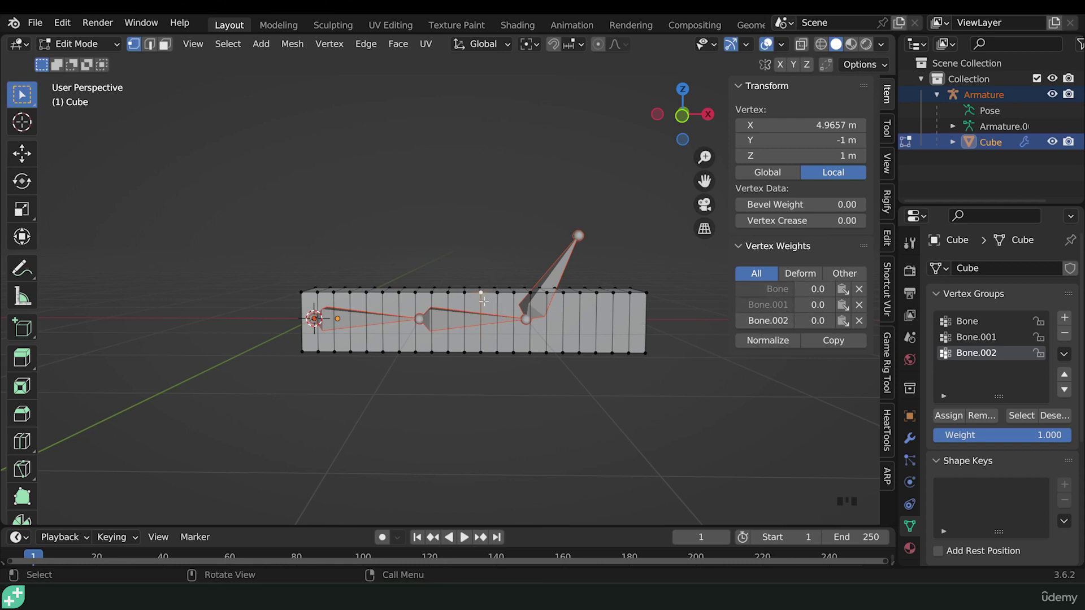
click(465, 292)
click(433, 292)
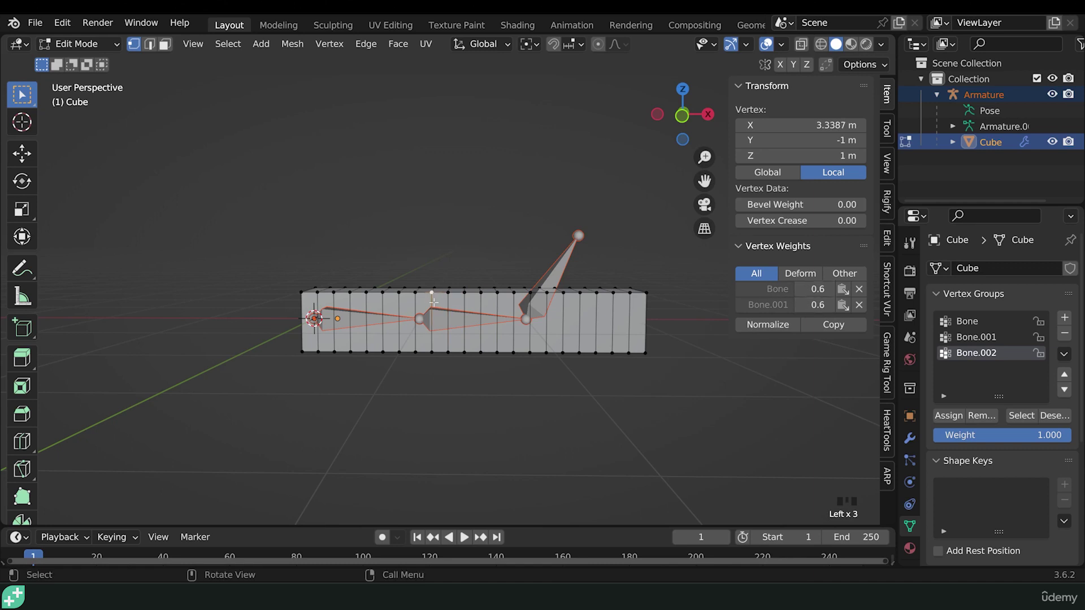
click(415, 292)
Examine the weights of the upper-edge vertices along the first bone, ending at the cube's corner near the armature's root.
click(367, 293)
click(349, 293)
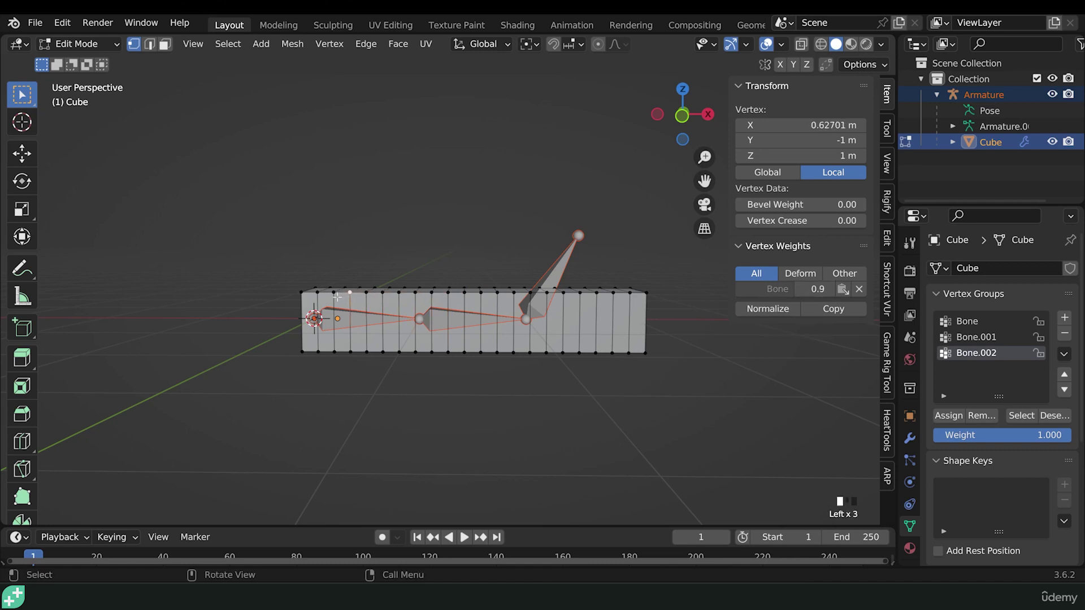
click(333, 293)
click(317, 293)
click(301, 293)
Recheck the weights of the upper-edge vertices from the first joint toward the middle of the second bone.
click(415, 294)
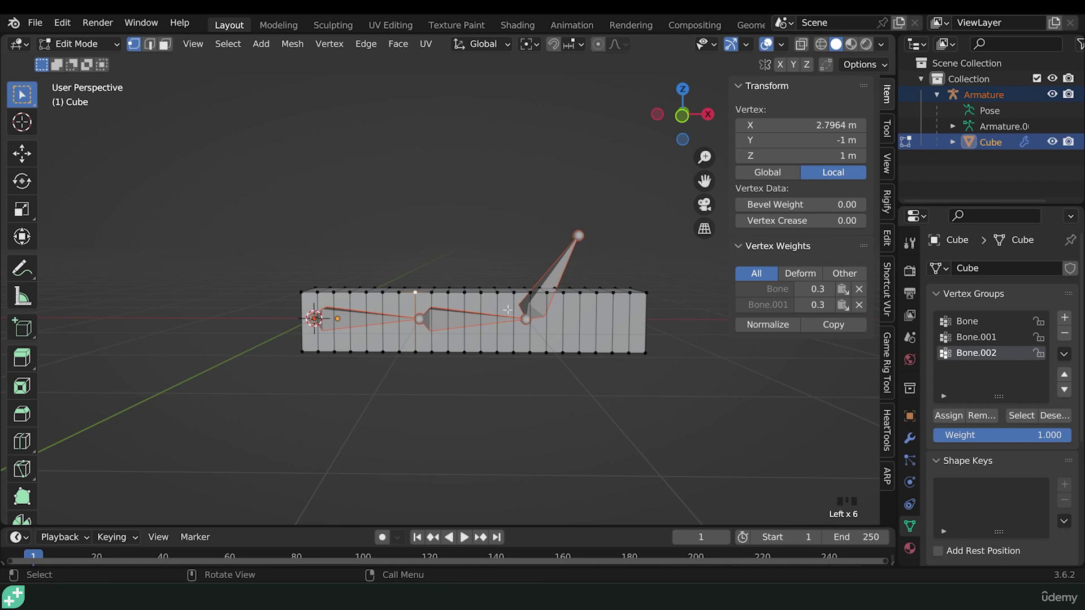
click(448, 293)
click(464, 292)
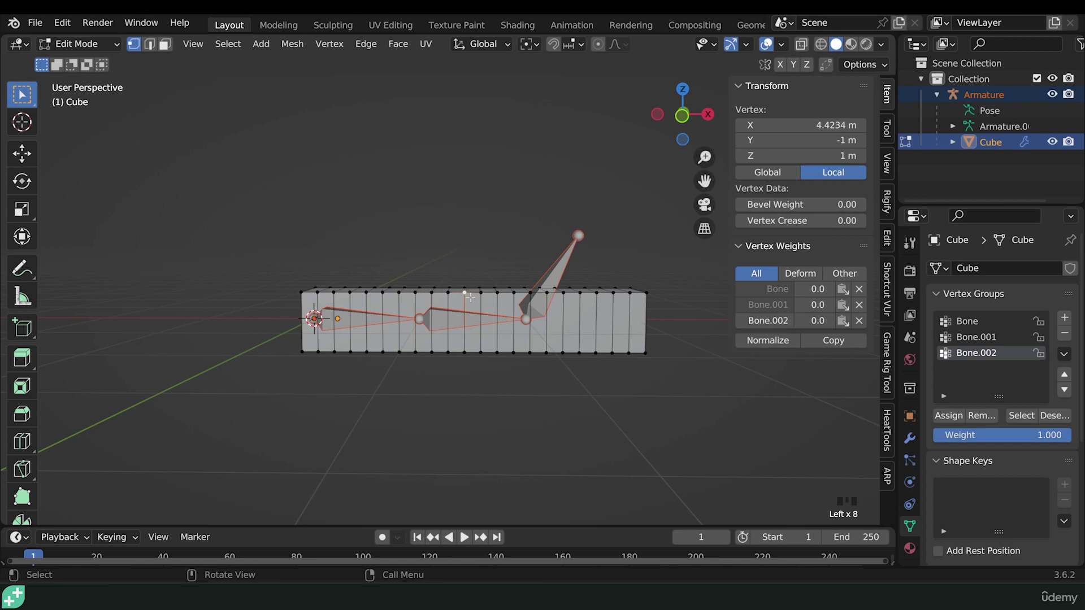